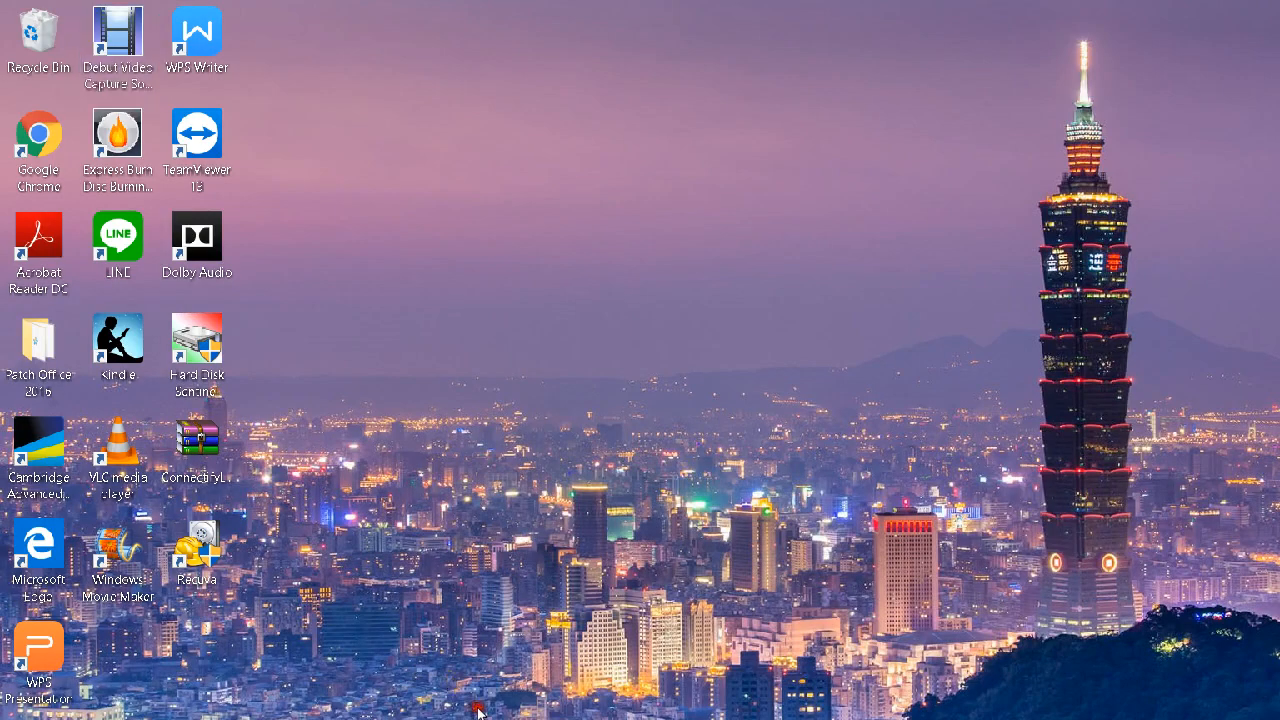
Step: Bring the Skype Meetings presentation forward and return to the Translation I title slide
click(478, 708)
key(Left)
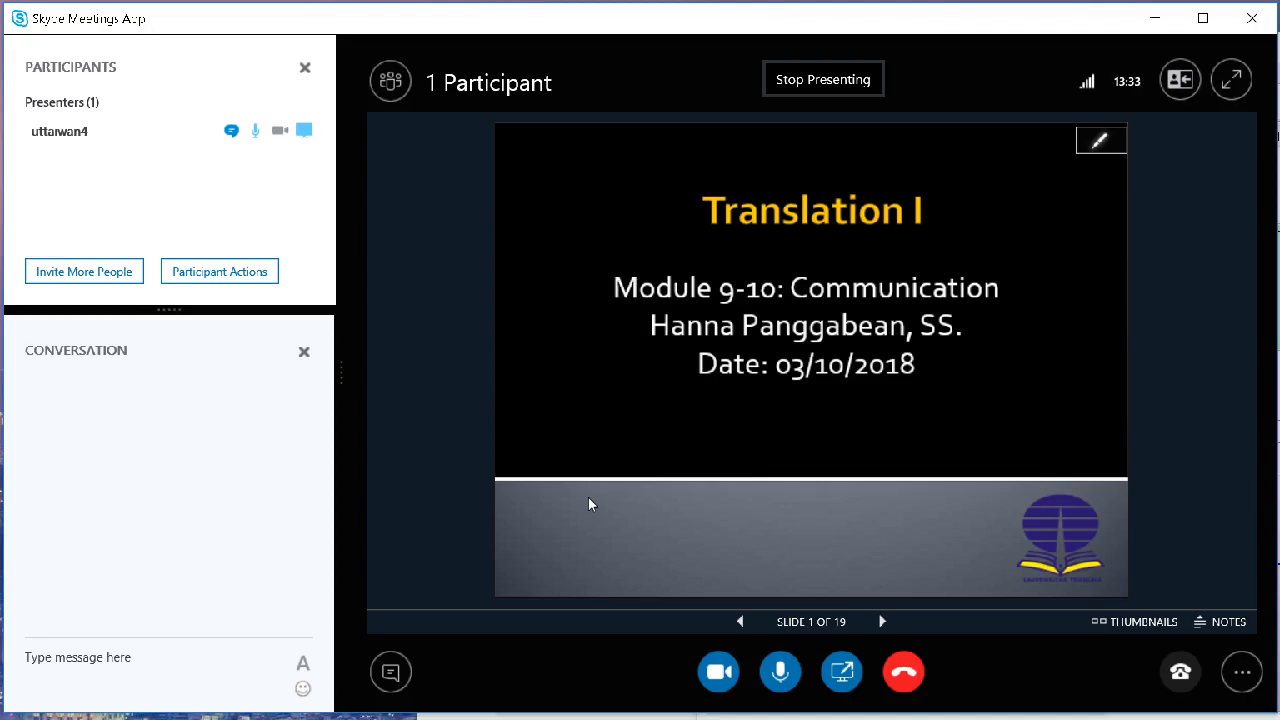
Step: Advance the deck to slide 2 of 19, Review
click(698, 495)
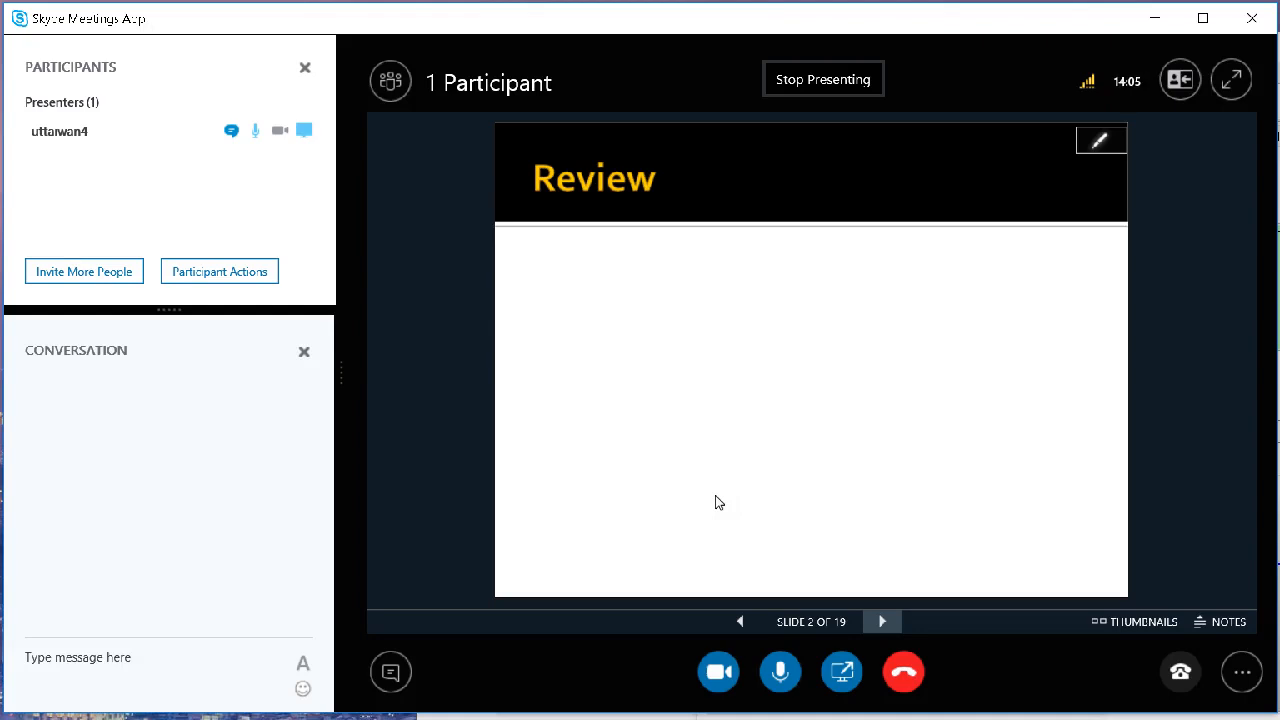
Step: Animate in the first bullet, 'What is transposition?'
click(715, 502)
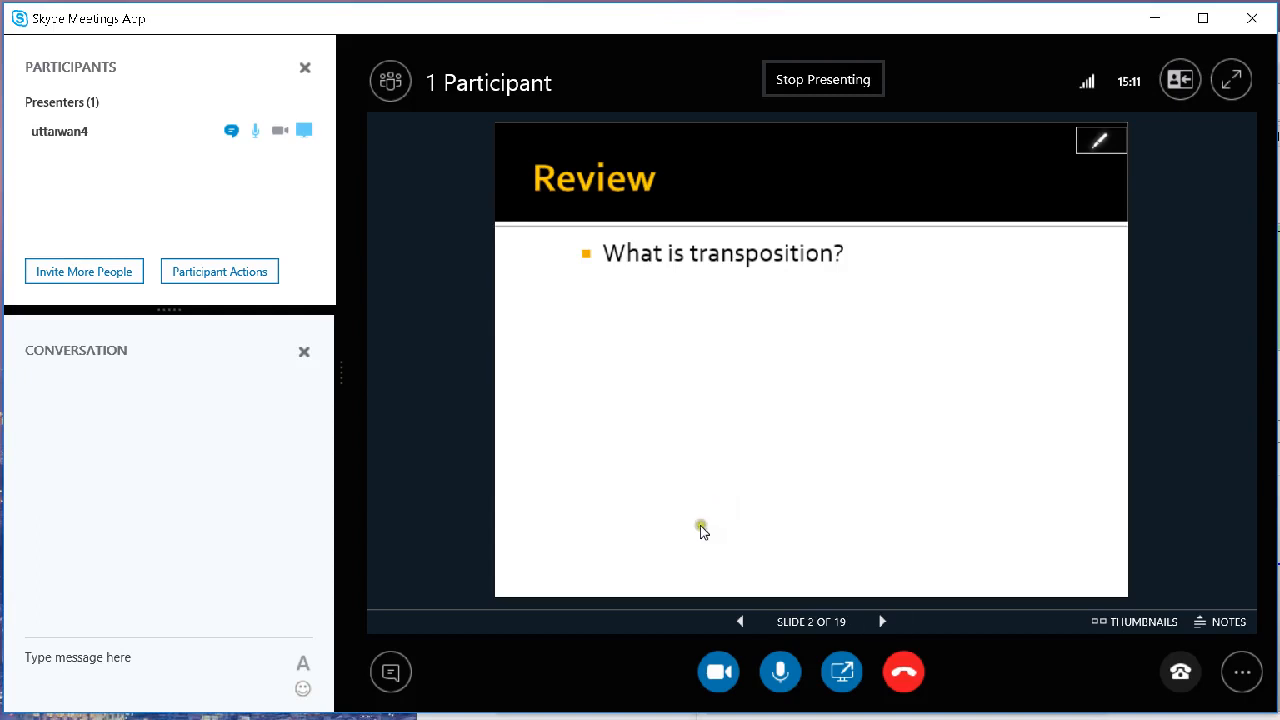
Step: Animate in the second bullet on the difference between ellipsis and reduction
click(712, 505)
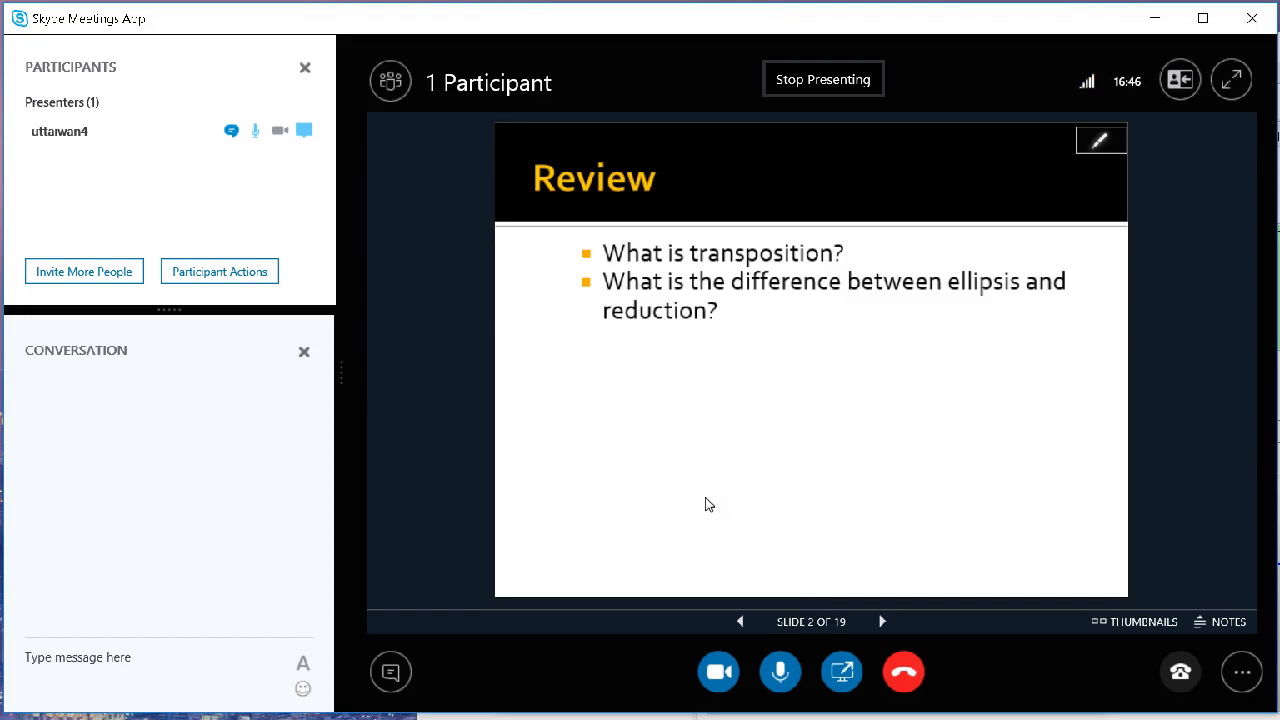
Step: Animate in the third item, 'Collocation: Story-play >>'
click(705, 503)
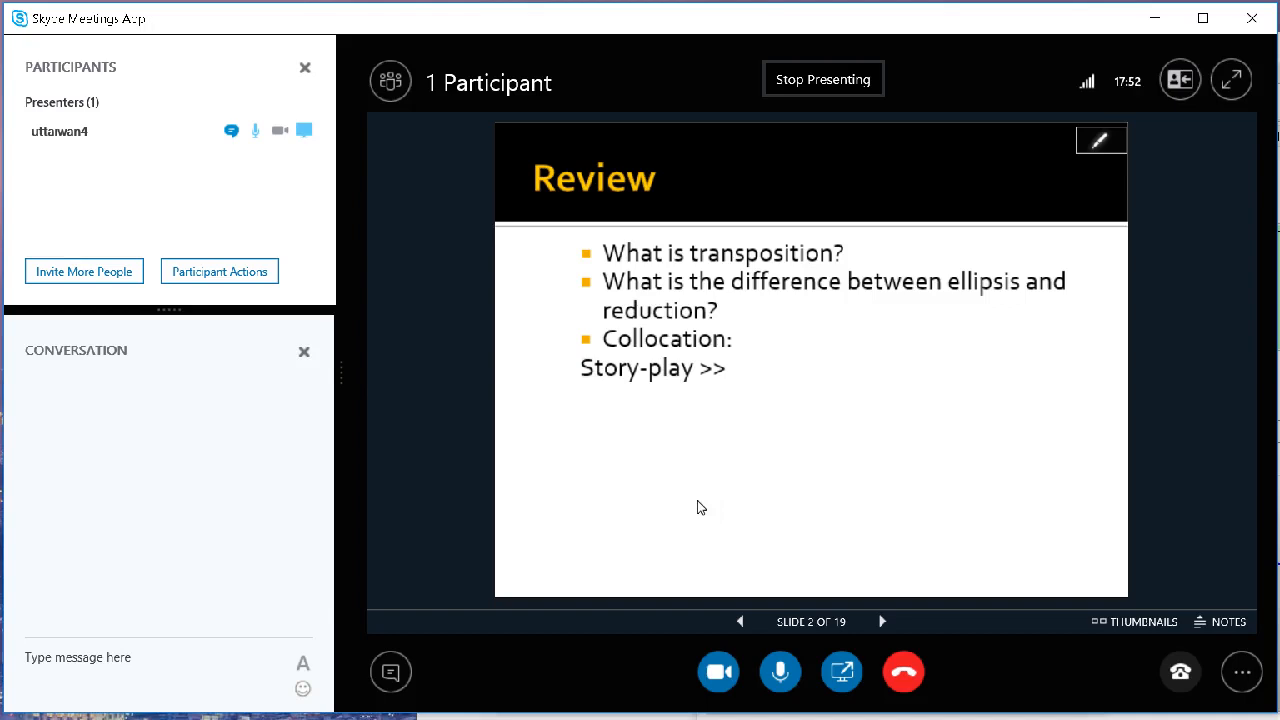
Step: Animate in the 'Phrasal verb: An elaborate dance>>' item
click(700, 507)
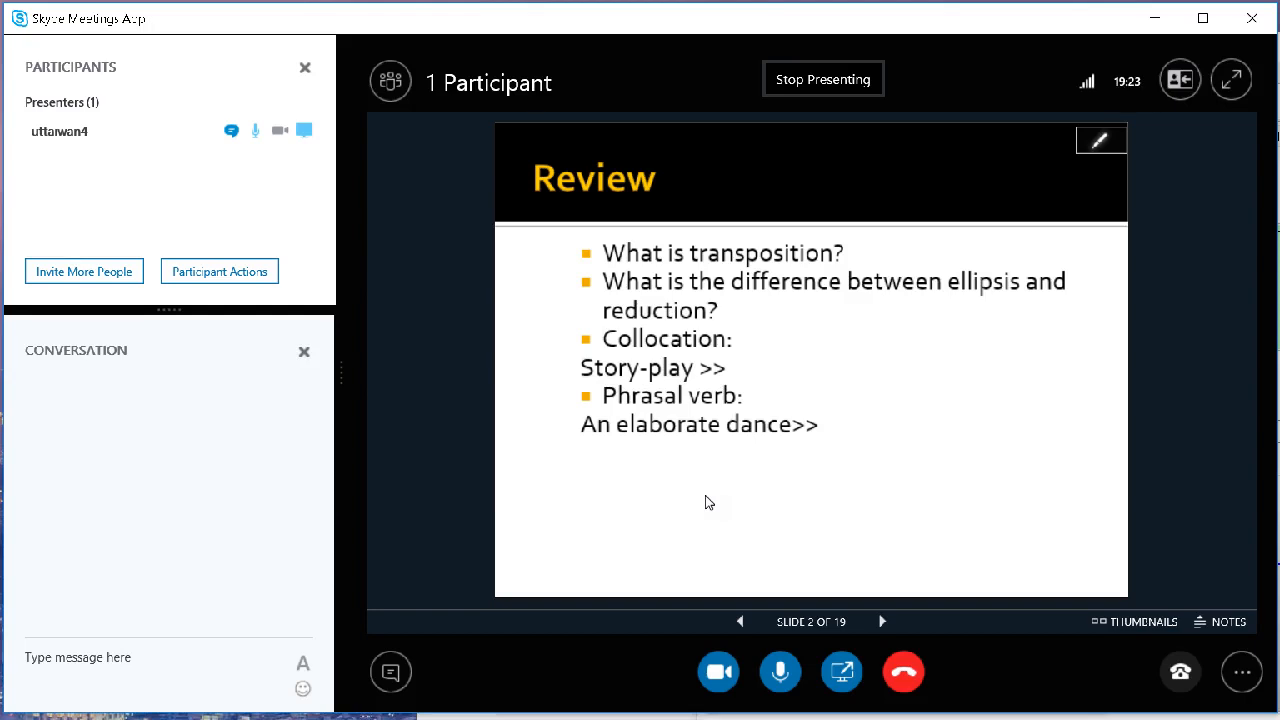
Step: Animate in the next phrasal verb example, 'Elaborate make-up>>'
click(705, 500)
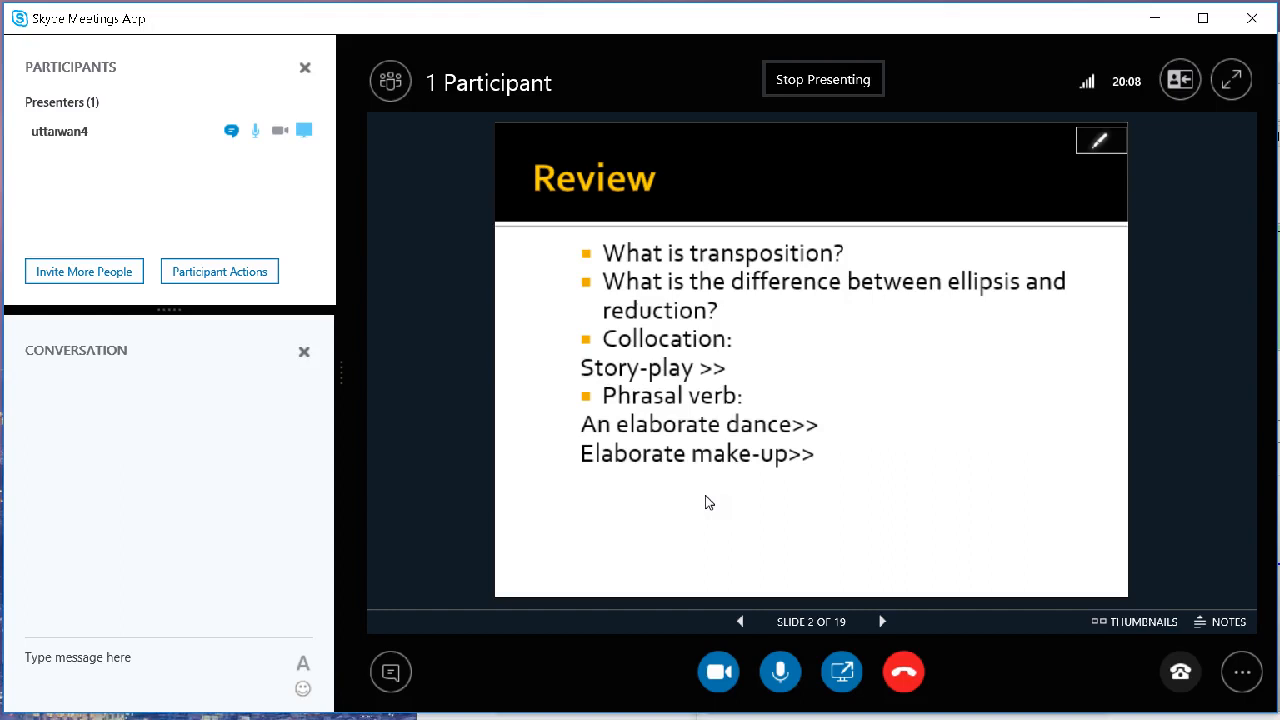
click(705, 501)
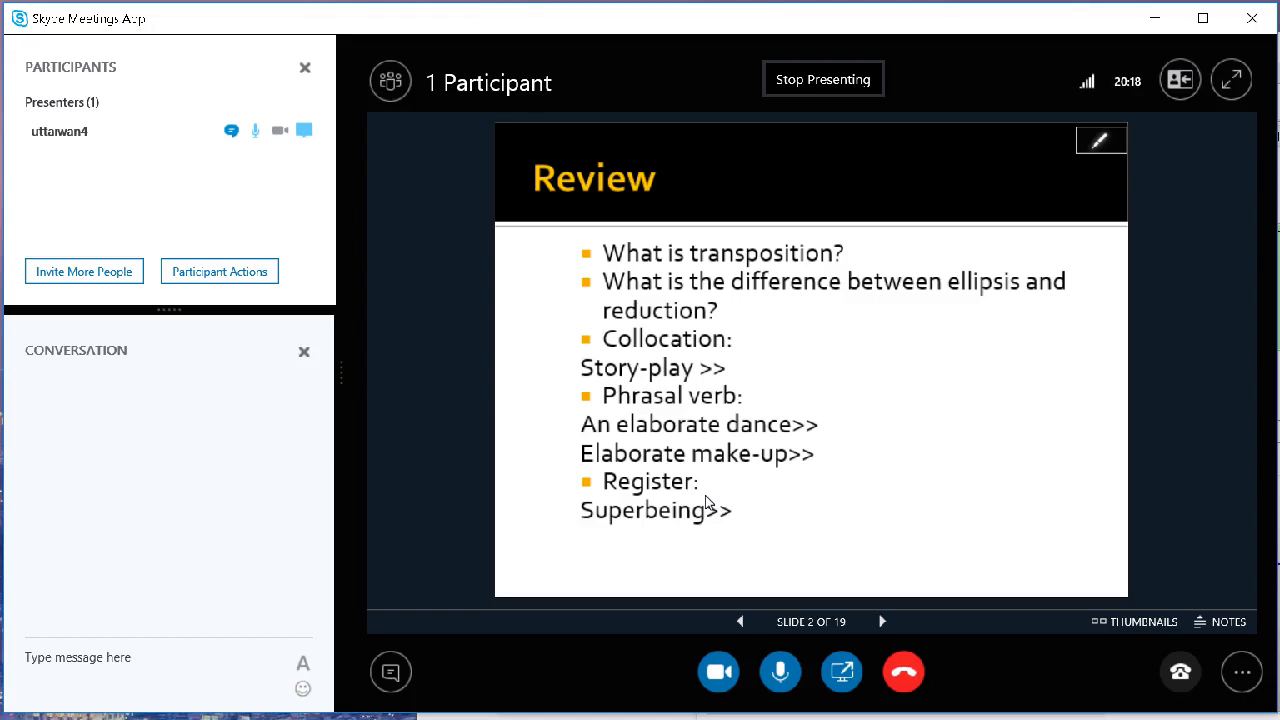
click(708, 500)
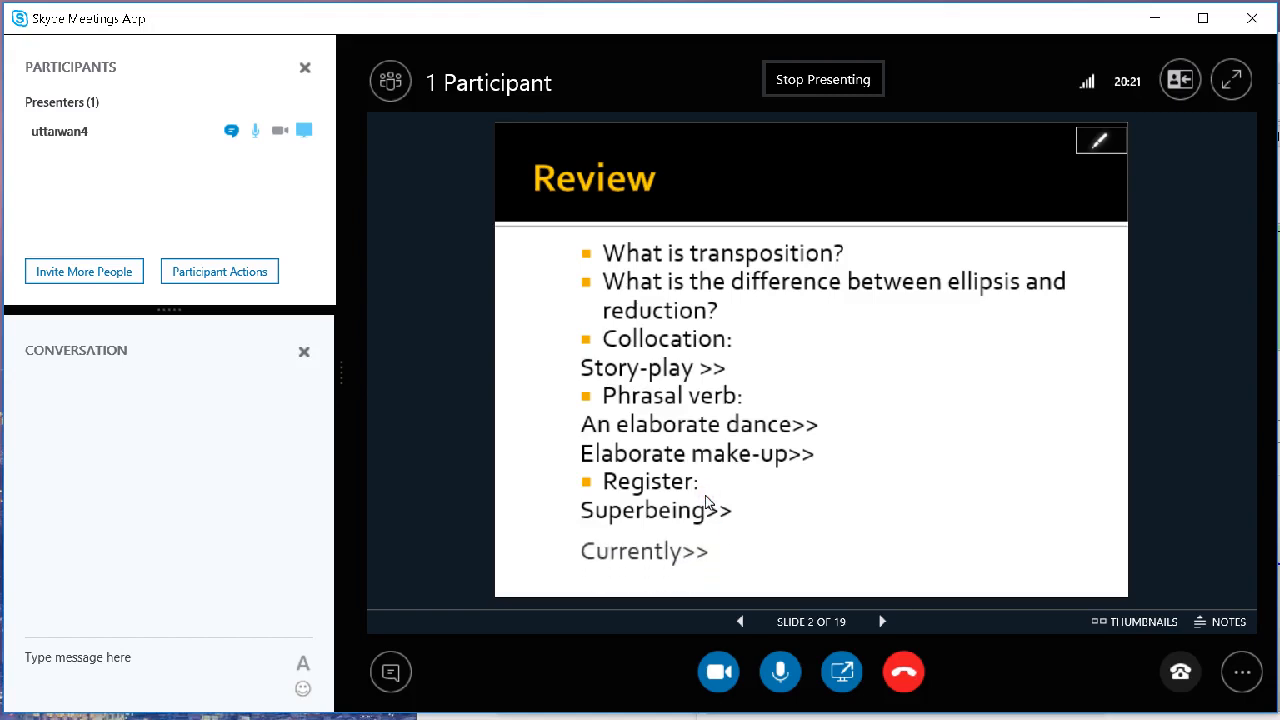
key(Left)
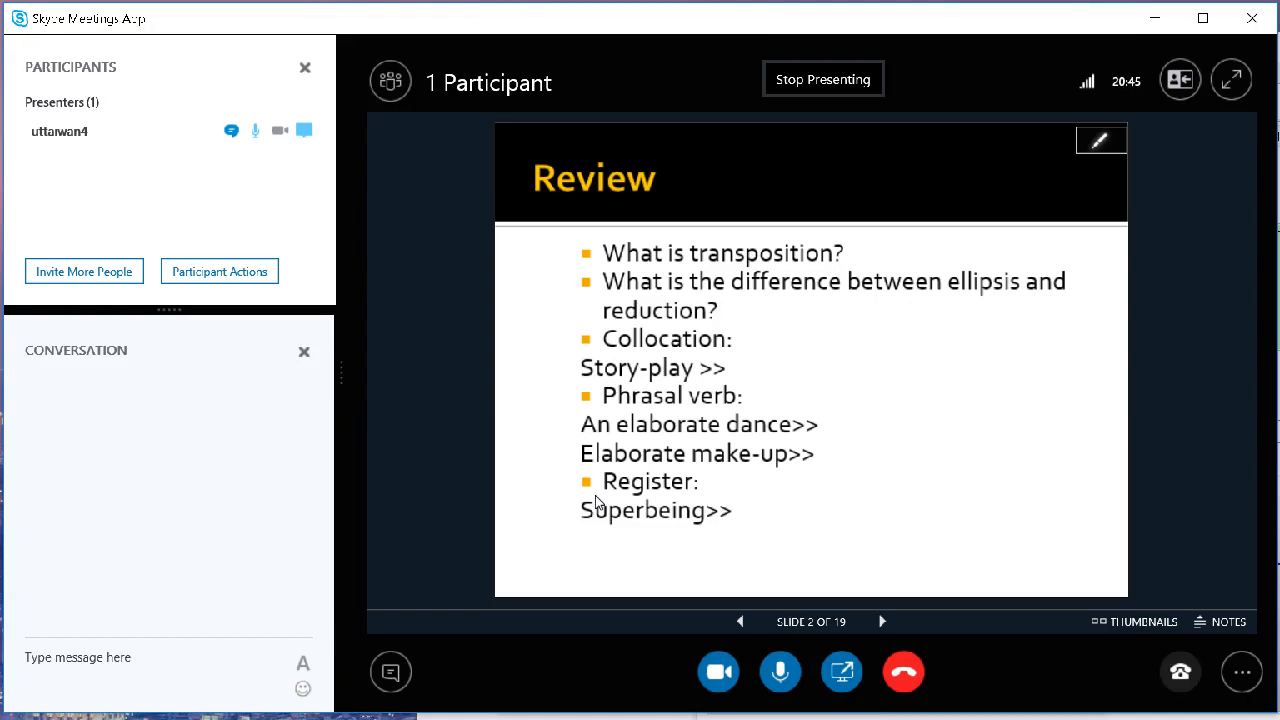
Step: Animate in the 'Currently>>' line under Register
click(703, 490)
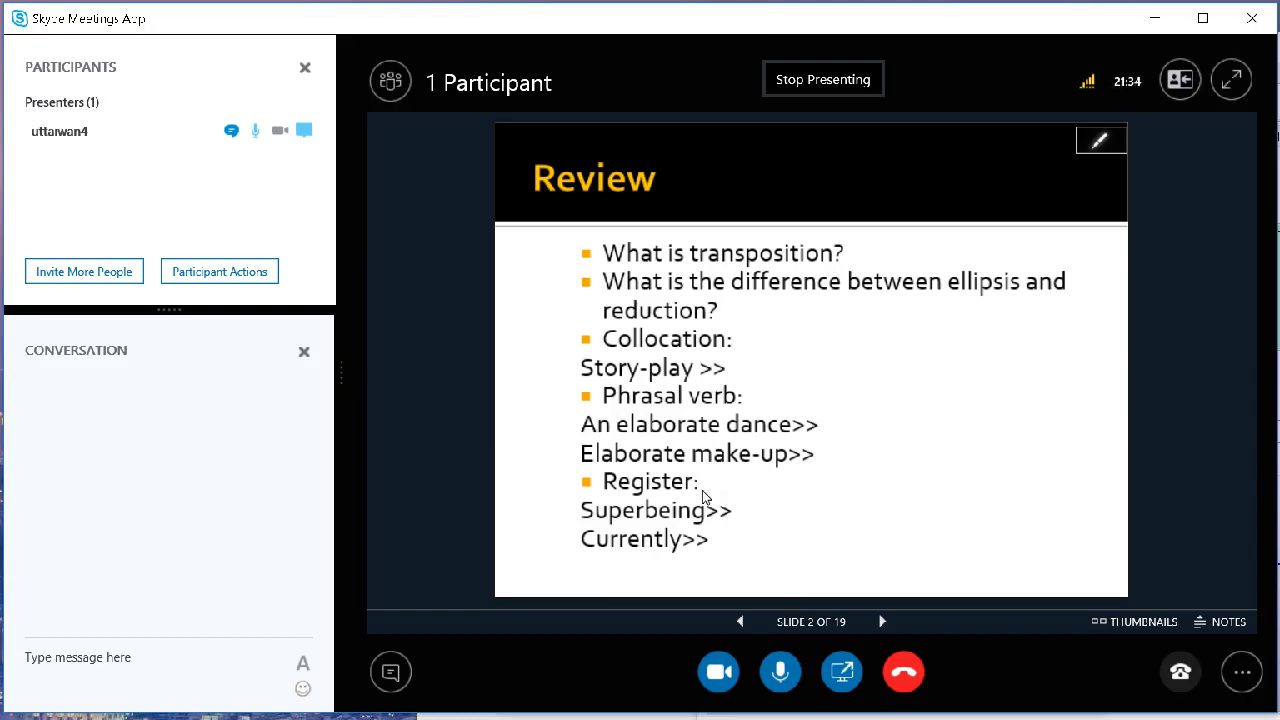
Step: Advance the deck to slide 3 of 19, Communication 1 & 2
click(702, 497)
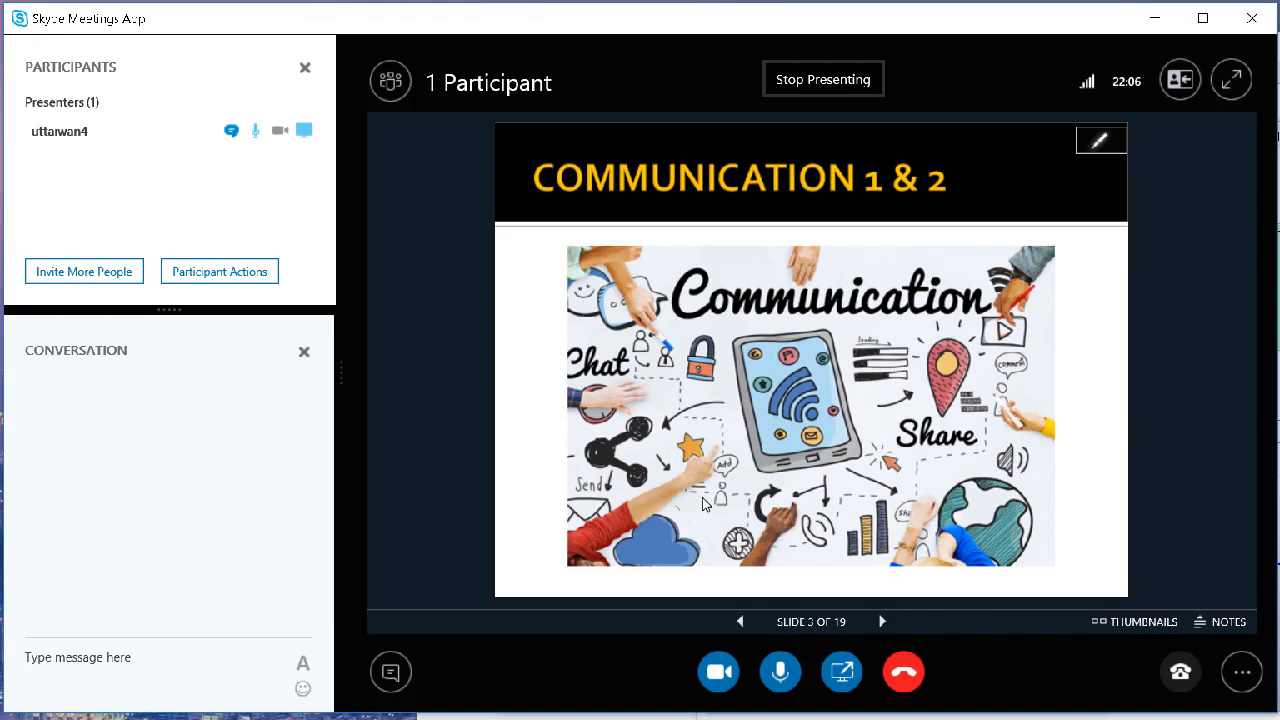
Step: Advance to slide 4, 'Read a text on p.9.2', with the photography passage
key(Right)
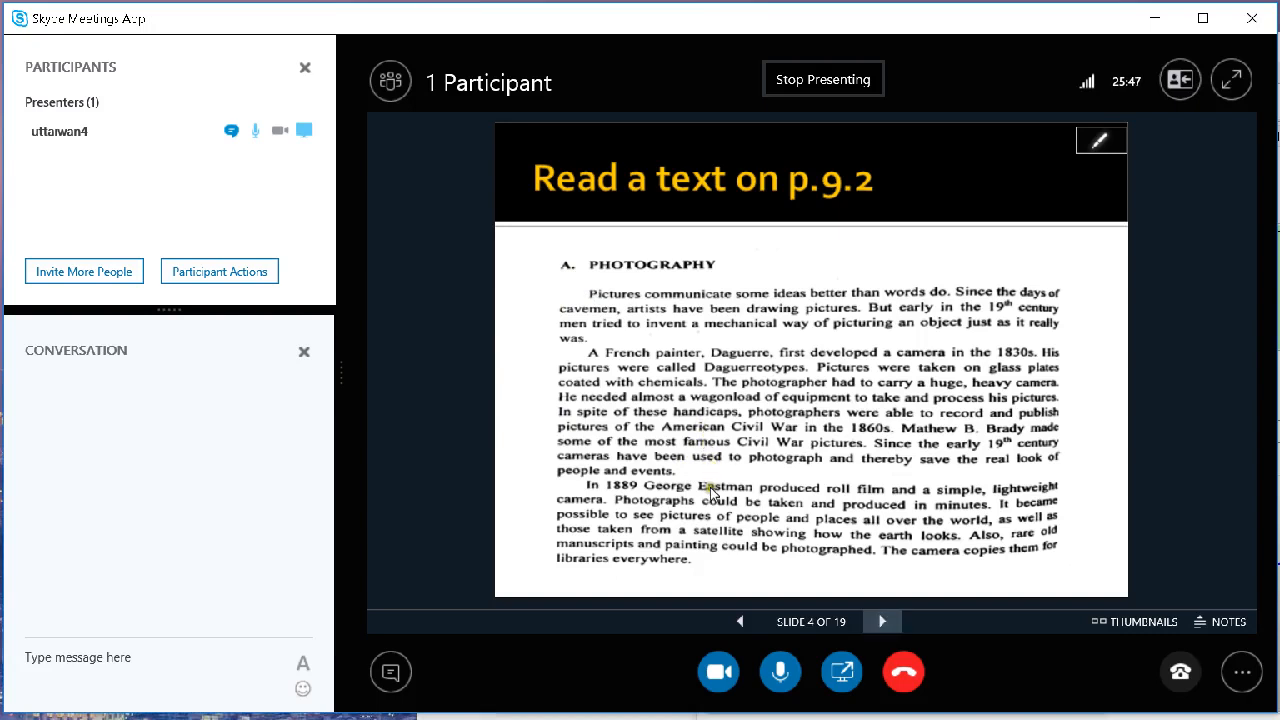
click(882, 621)
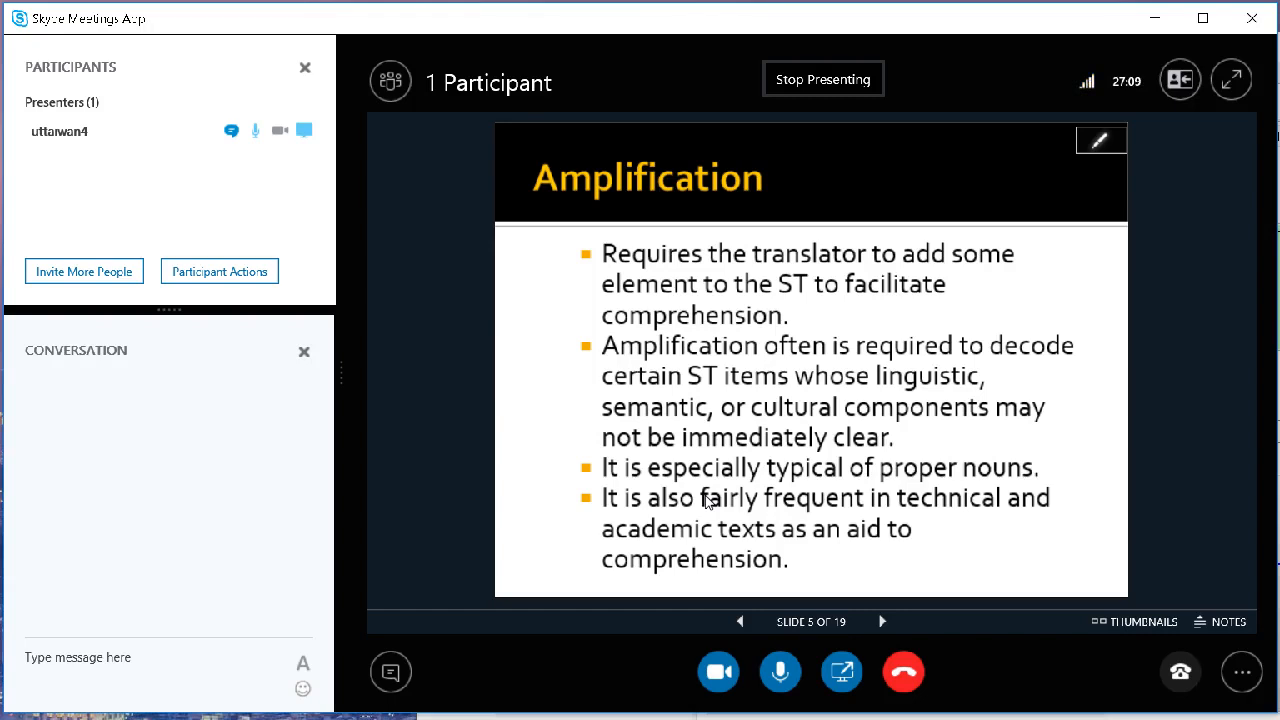
Step: Advance the shared deck to slide 6, the Daguerre camera translation example
click(707, 500)
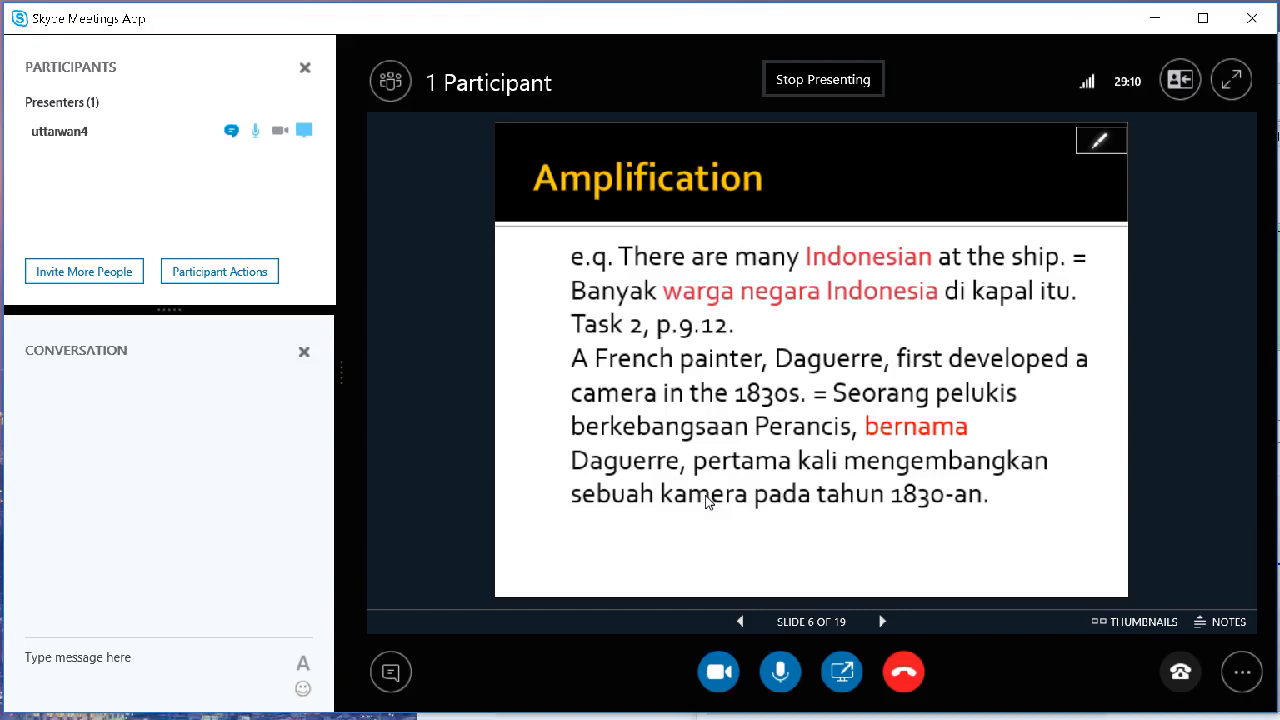
Step: Advance the shared deck to slide 7, the Pearl Harbor amplification example
click(707, 500)
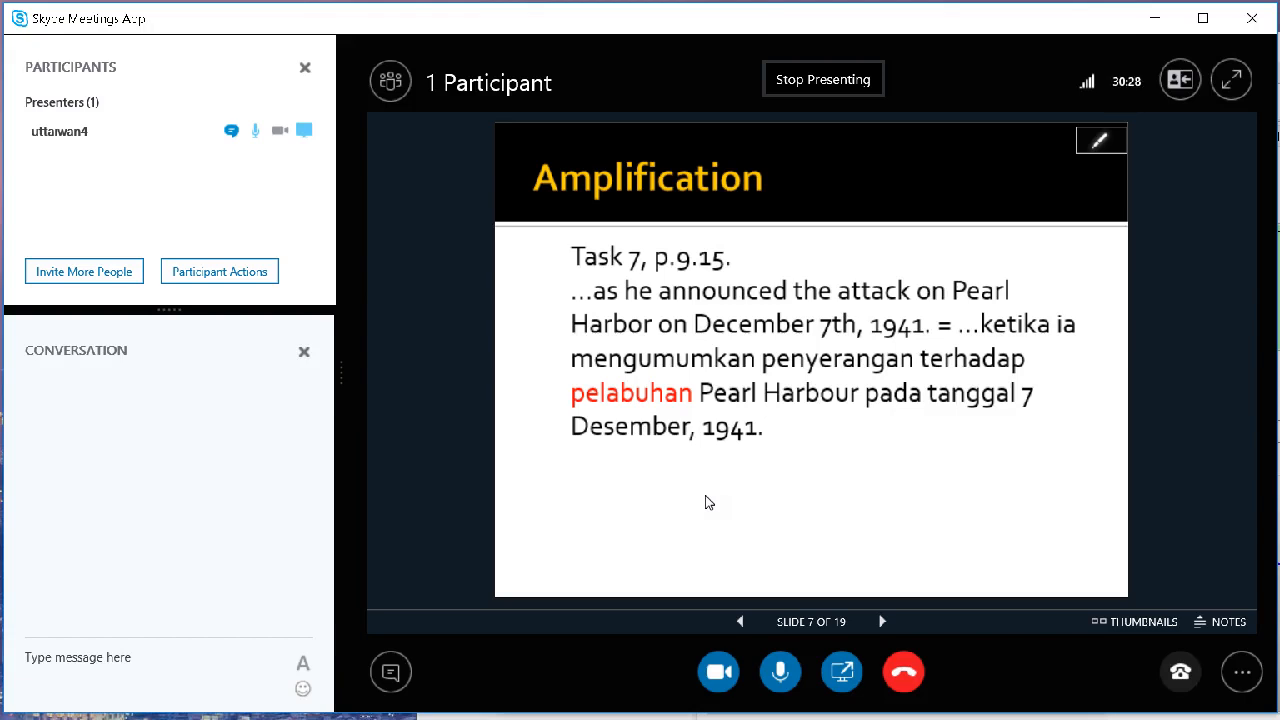
Step: Advance the shared deck to slide 8, 'Borrowing', with tape recorder and tom-tom examples
click(705, 500)
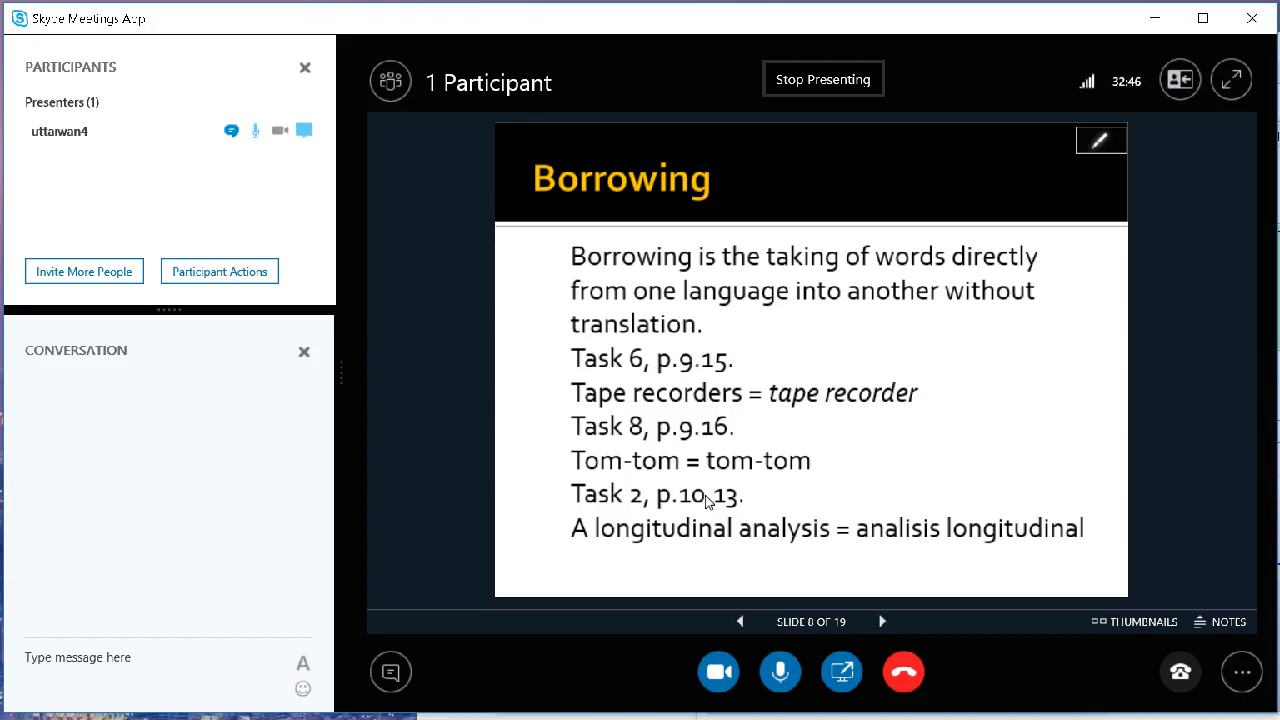
click(706, 500)
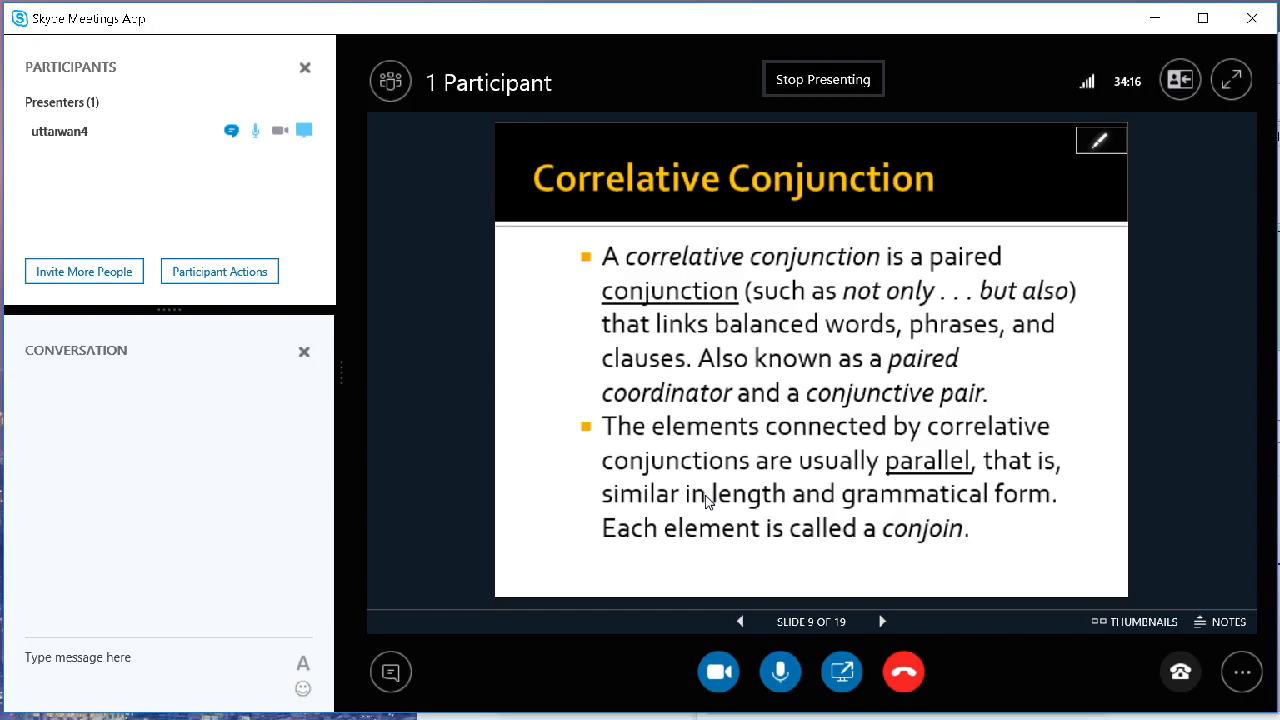
Step: Advance the shared deck to slide 10, the correlative conjunction pairs with example sentences
click(705, 500)
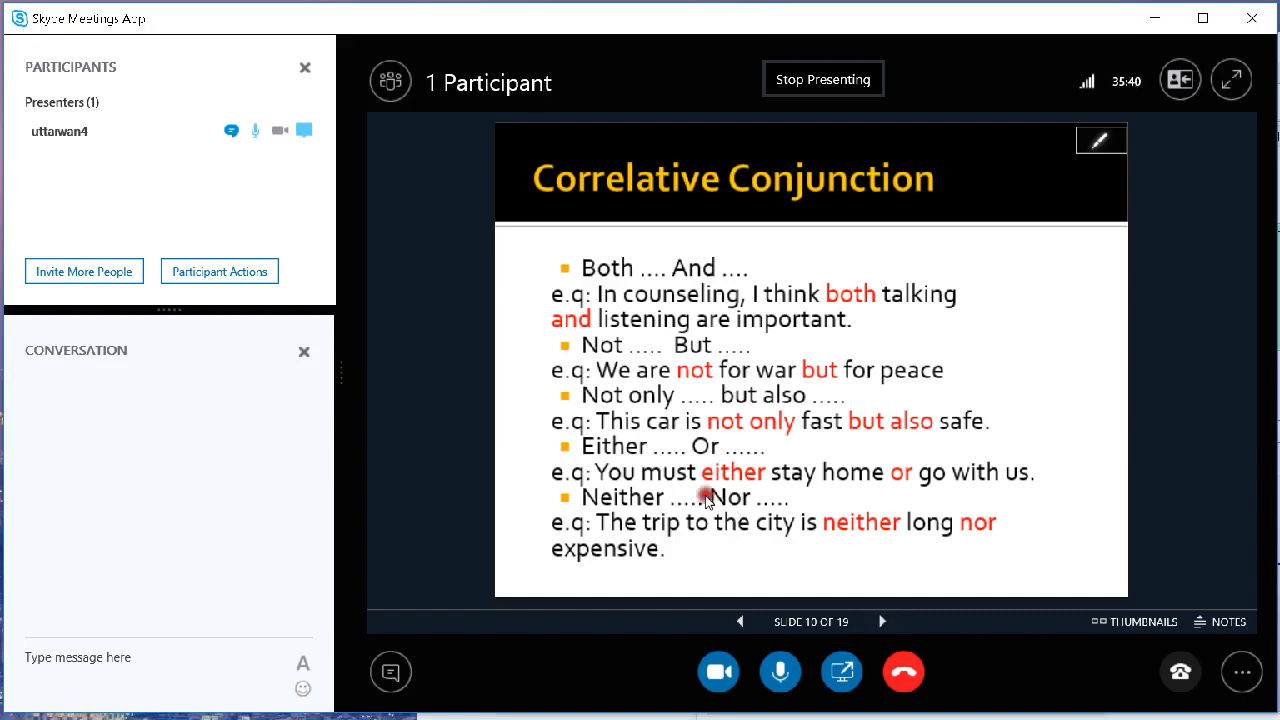
Step: Advance the shared deck to slide 12, 'Task 2, p.9.5', Paragraph 2 about Daguerre
click(705, 500)
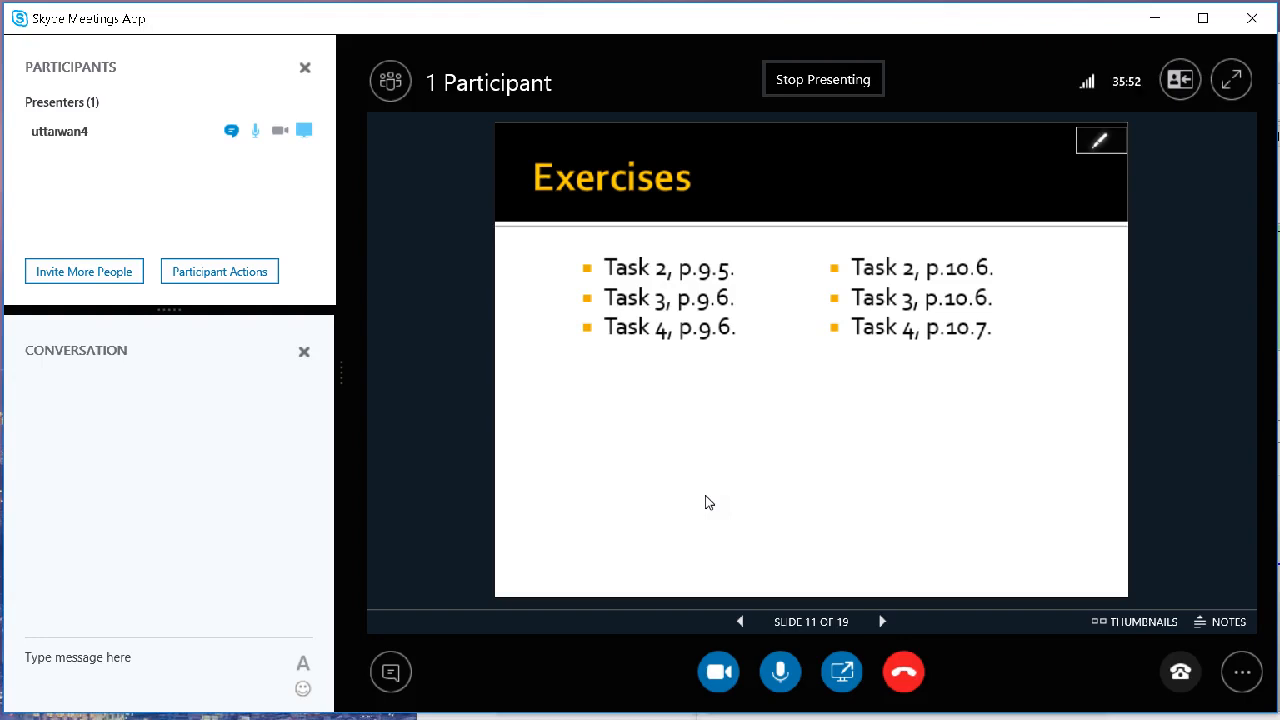
Step: Advance the shared deck to slide 13, 'Task 3, p.9.6', Paragraph 3 on George Eastman
click(705, 502)
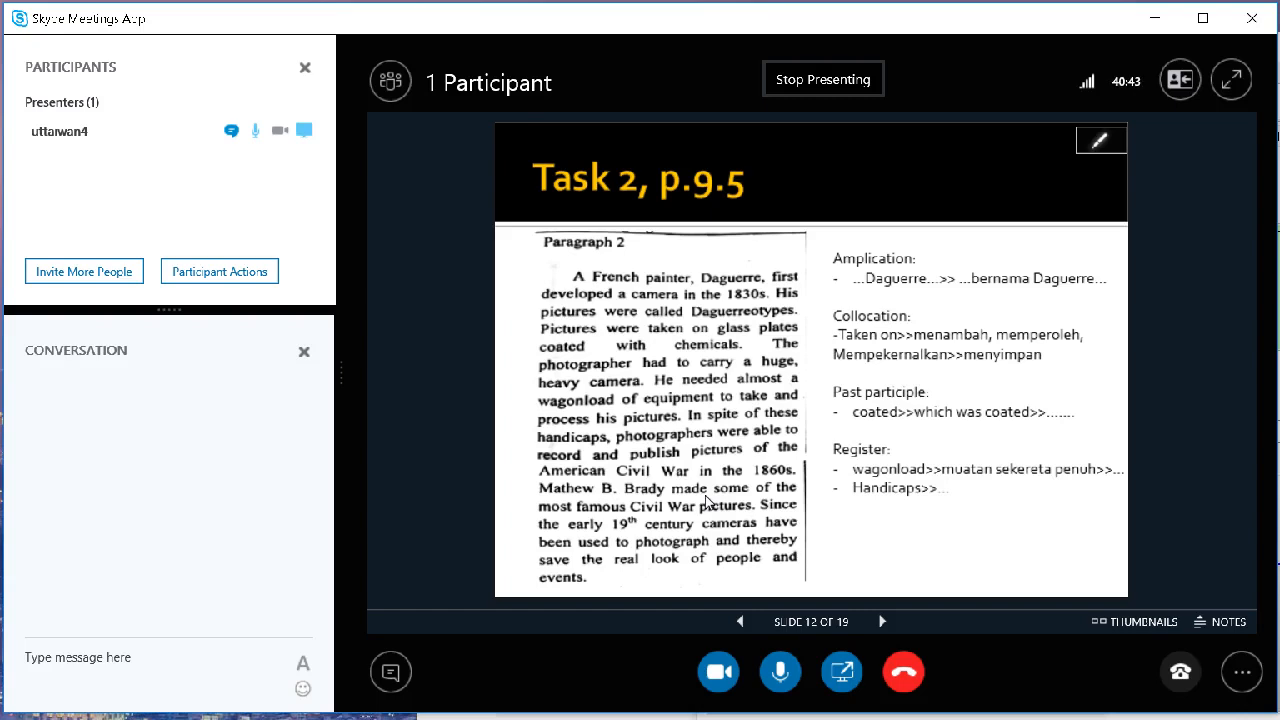
Step: Return the deck to slide 12 'Task 2, p.9.5', then minimize all windows to show the desktop
click(706, 497)
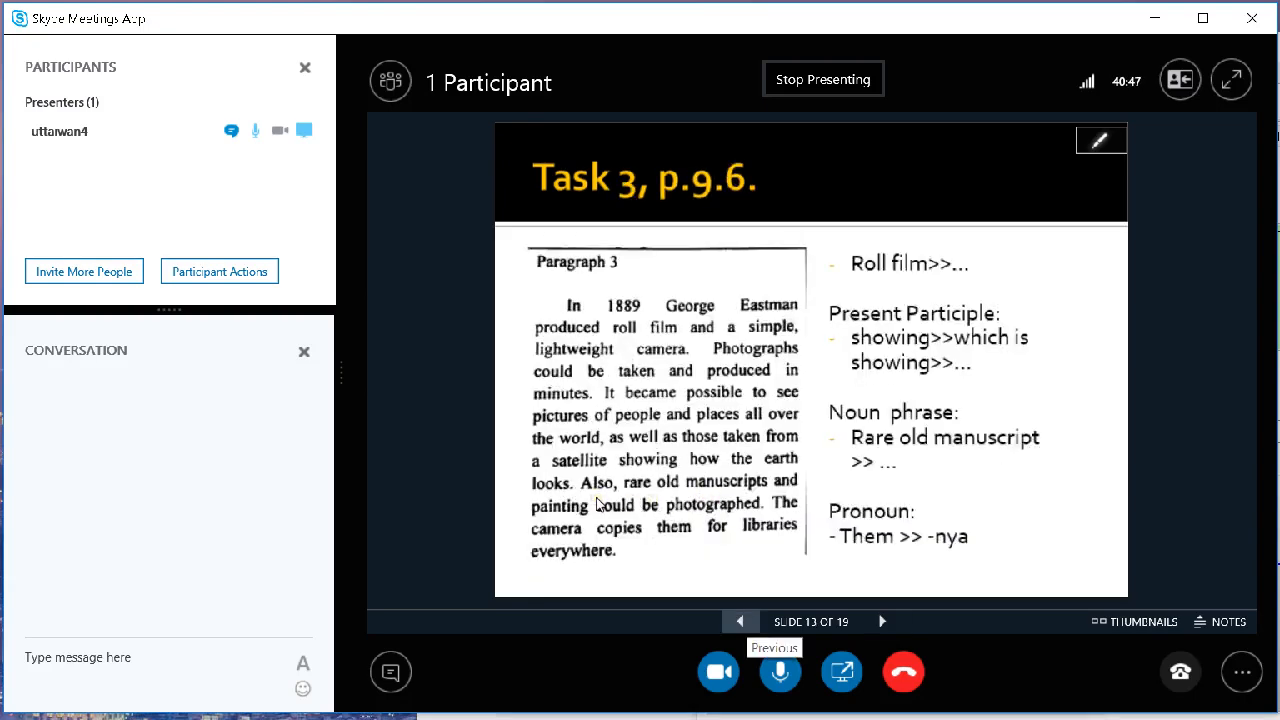
click(740, 621)
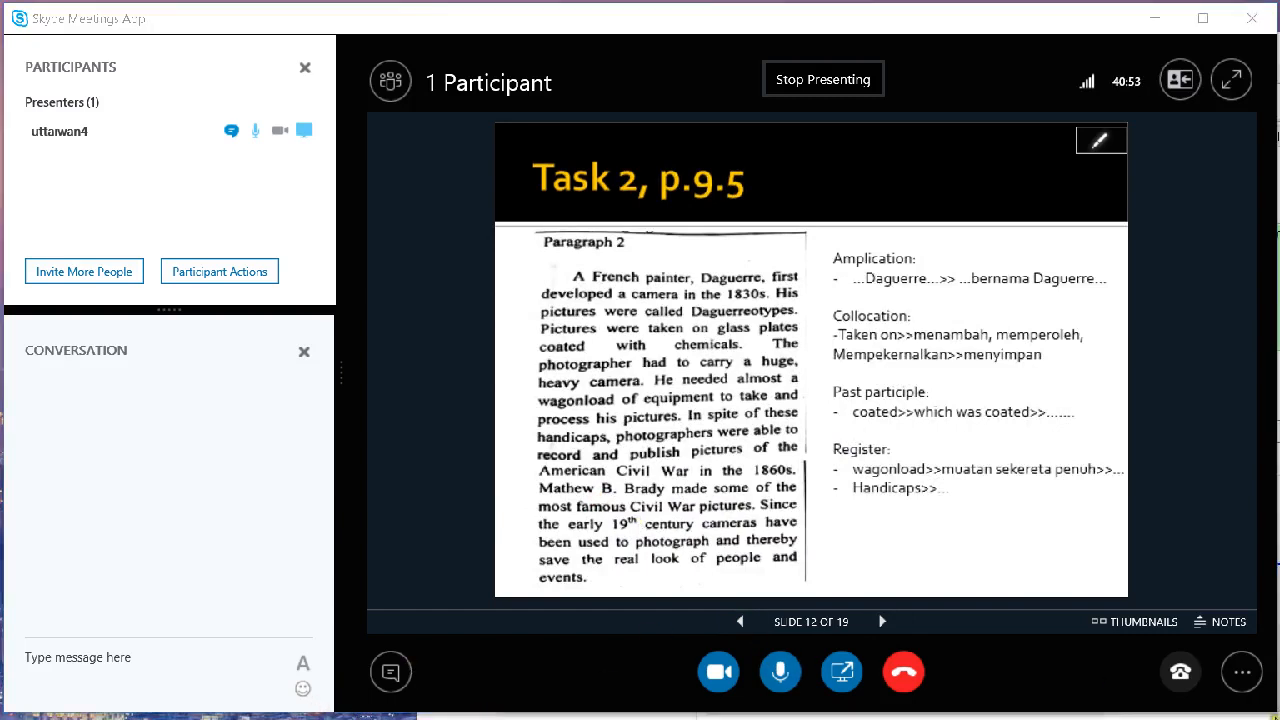
click(1276, 716)
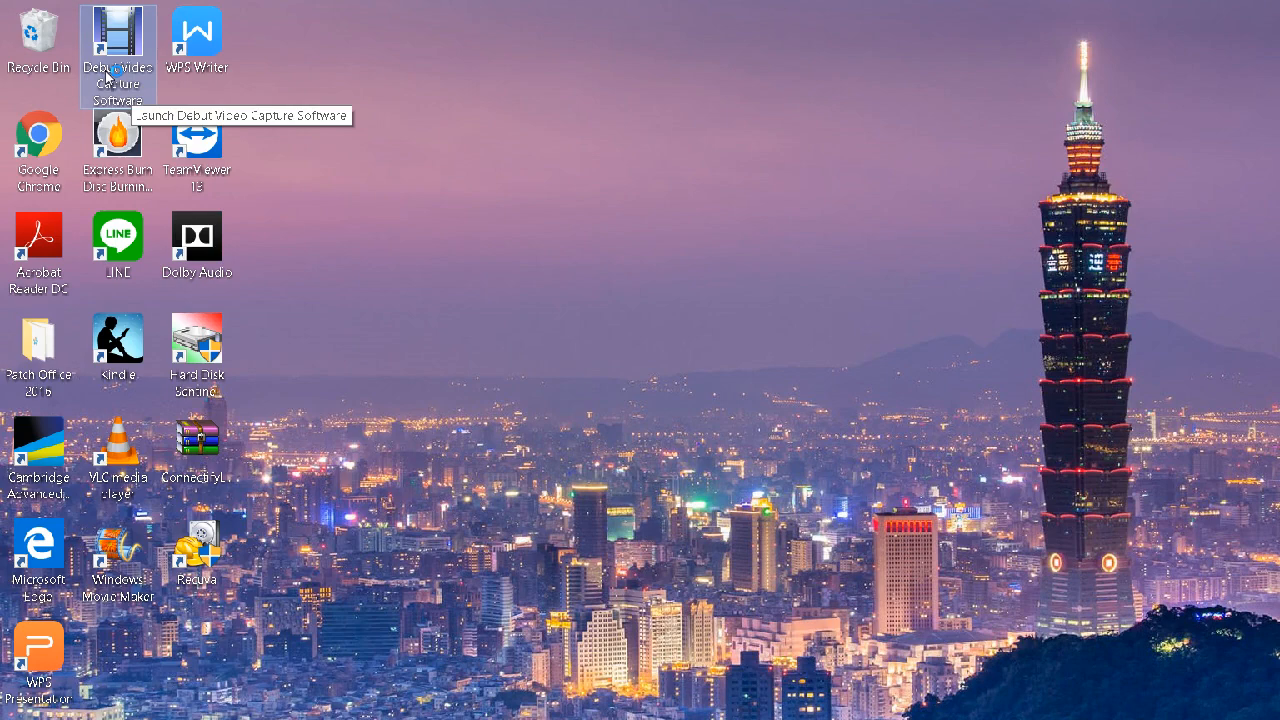
Step: Launch the Debut Video Capture Software from its desktop shortcut
double_click(108, 76)
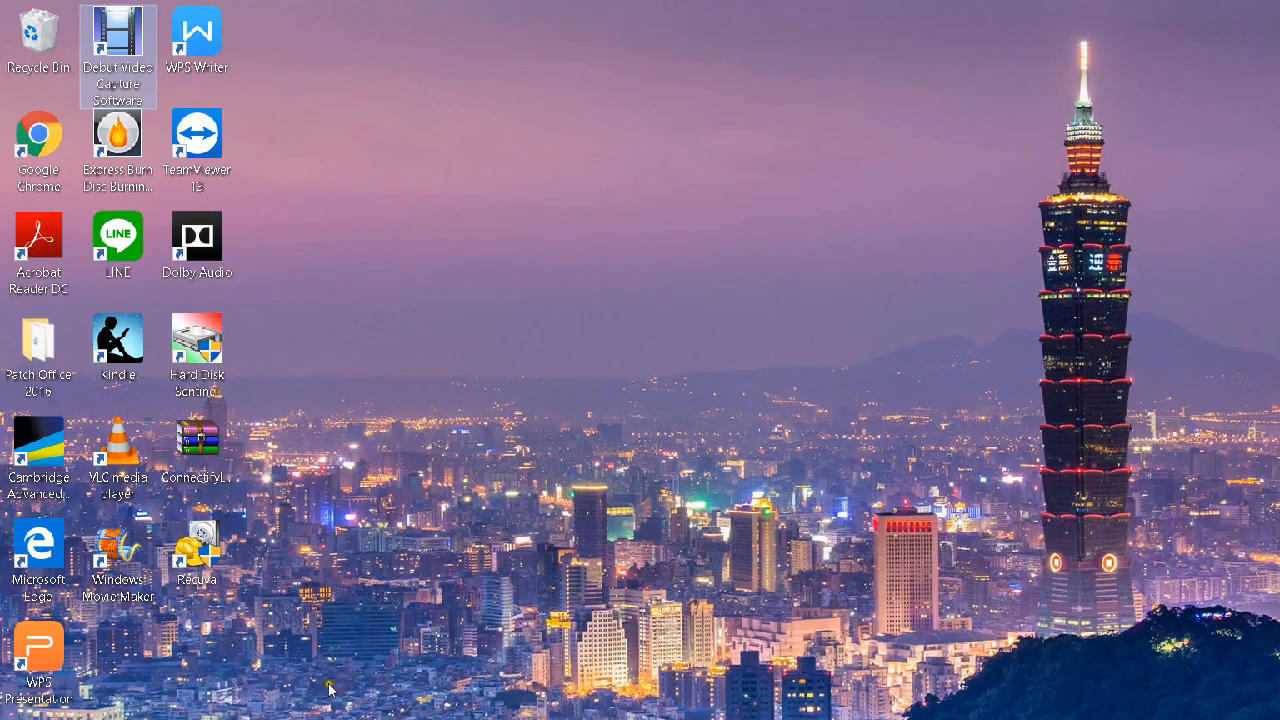
Step: Start a new blank Word document and dismiss the Document Recovery prompt, keeping files for later
click(338, 712)
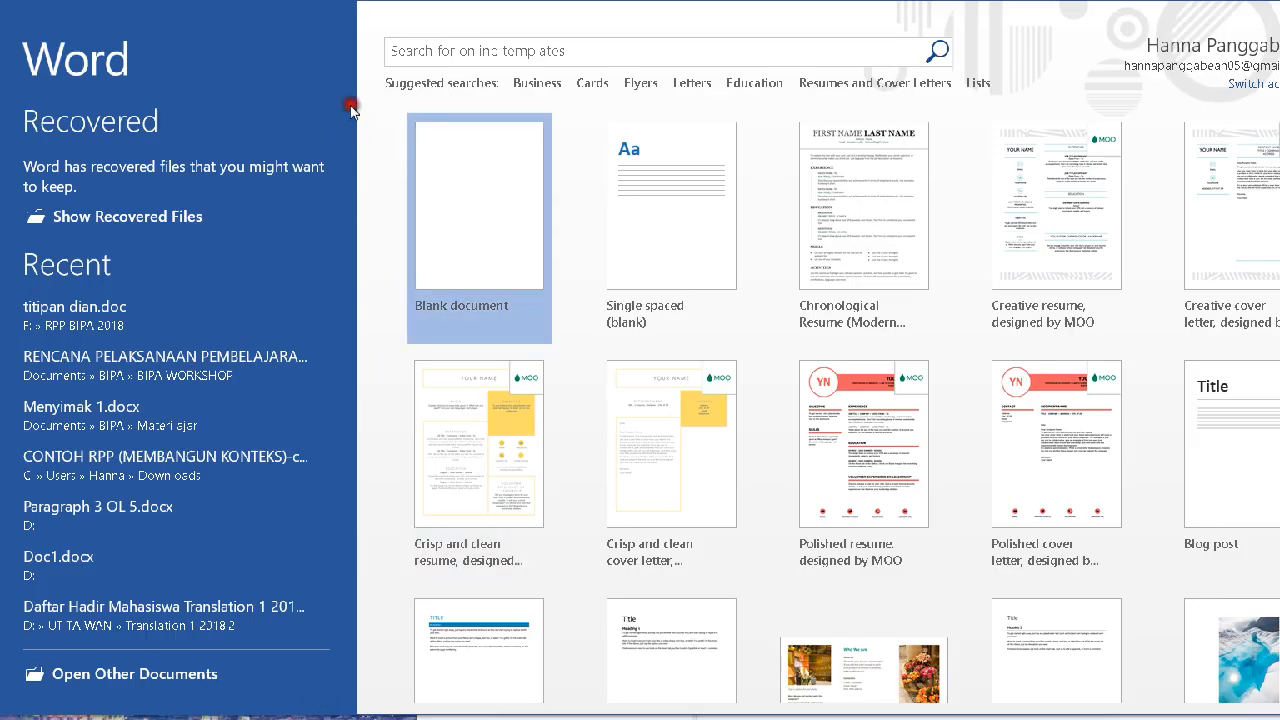
key(Return)
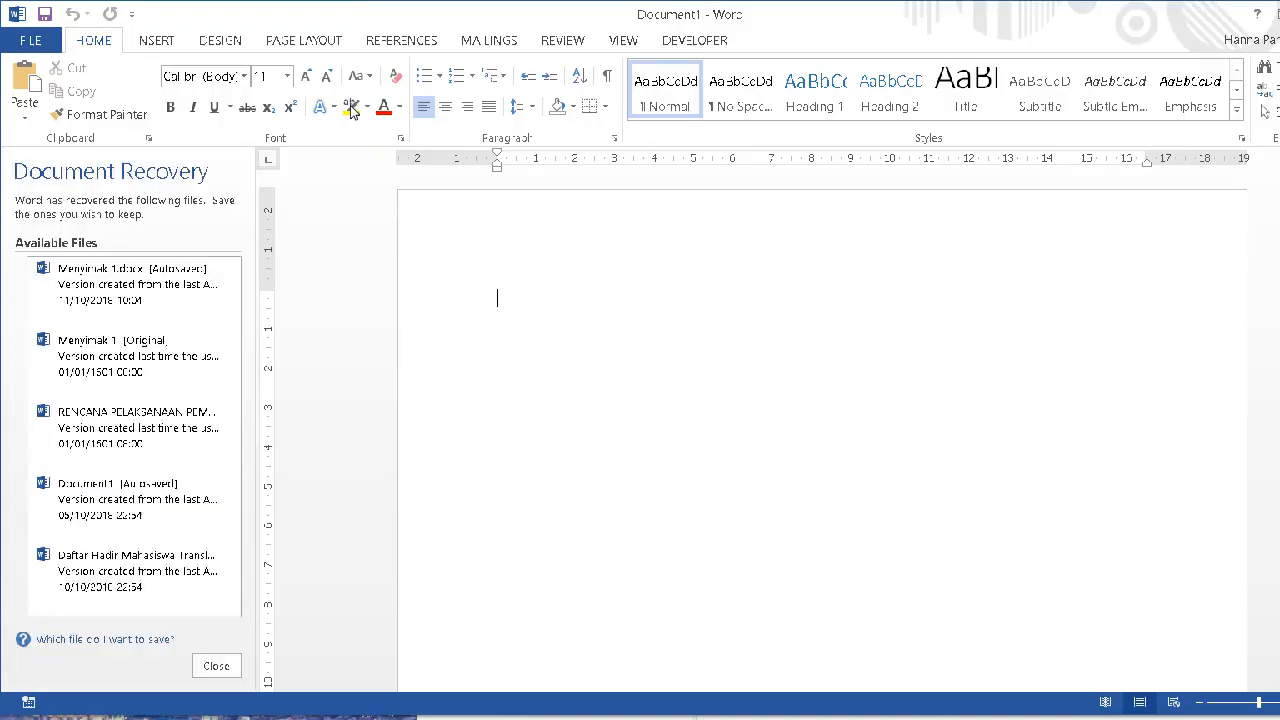
click(180, 535)
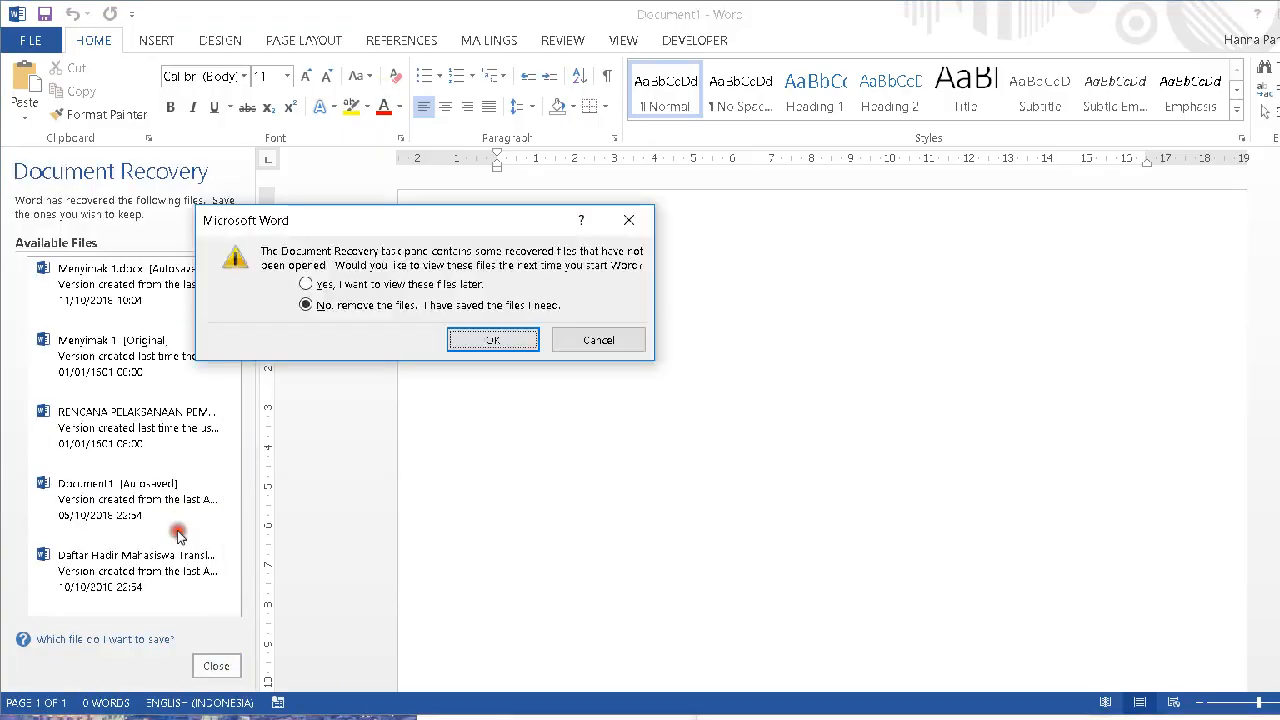
click(305, 284)
key(Return)
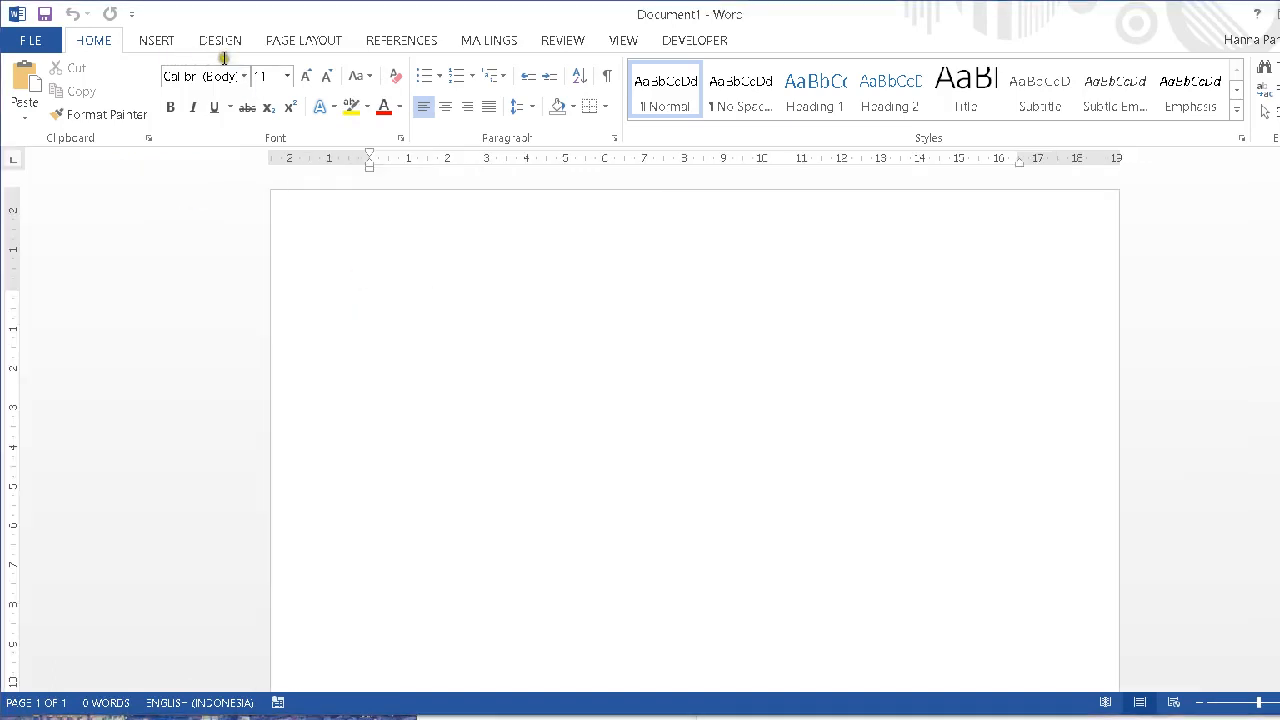
Step: Set the font size of the blank document to 12
click(287, 76)
click(261, 179)
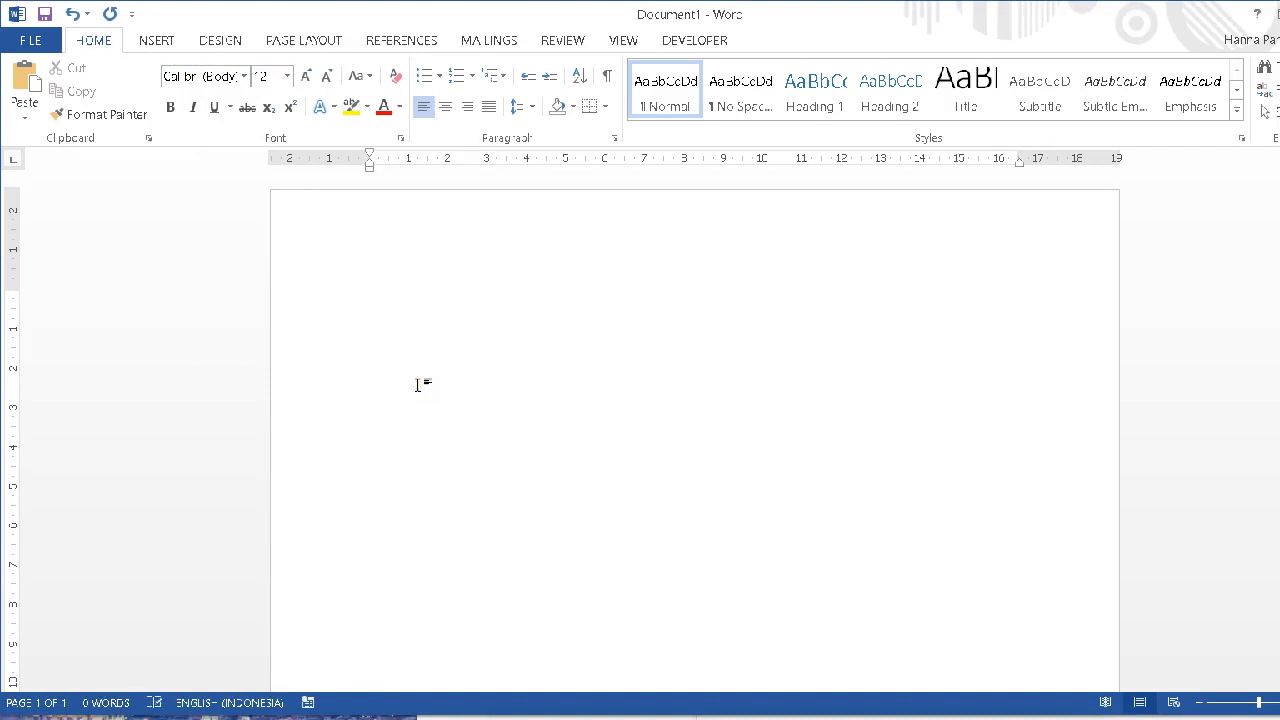
text(Paragr)
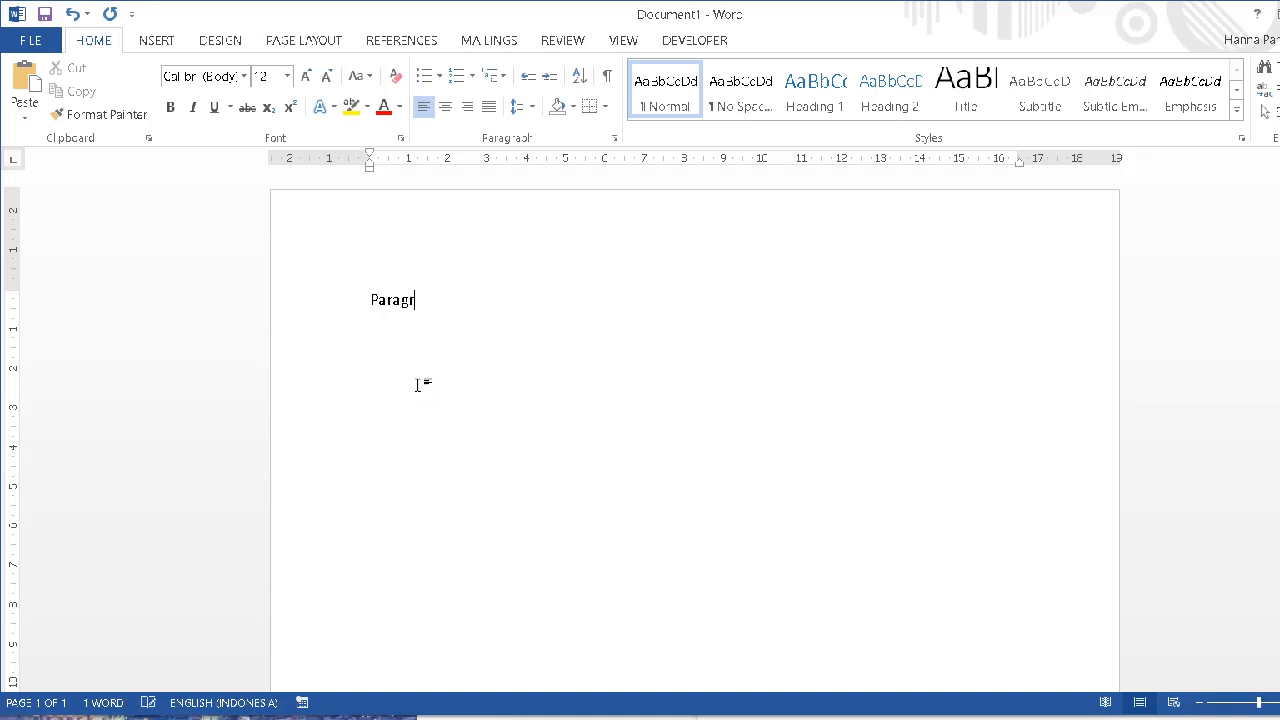
text(af 2)
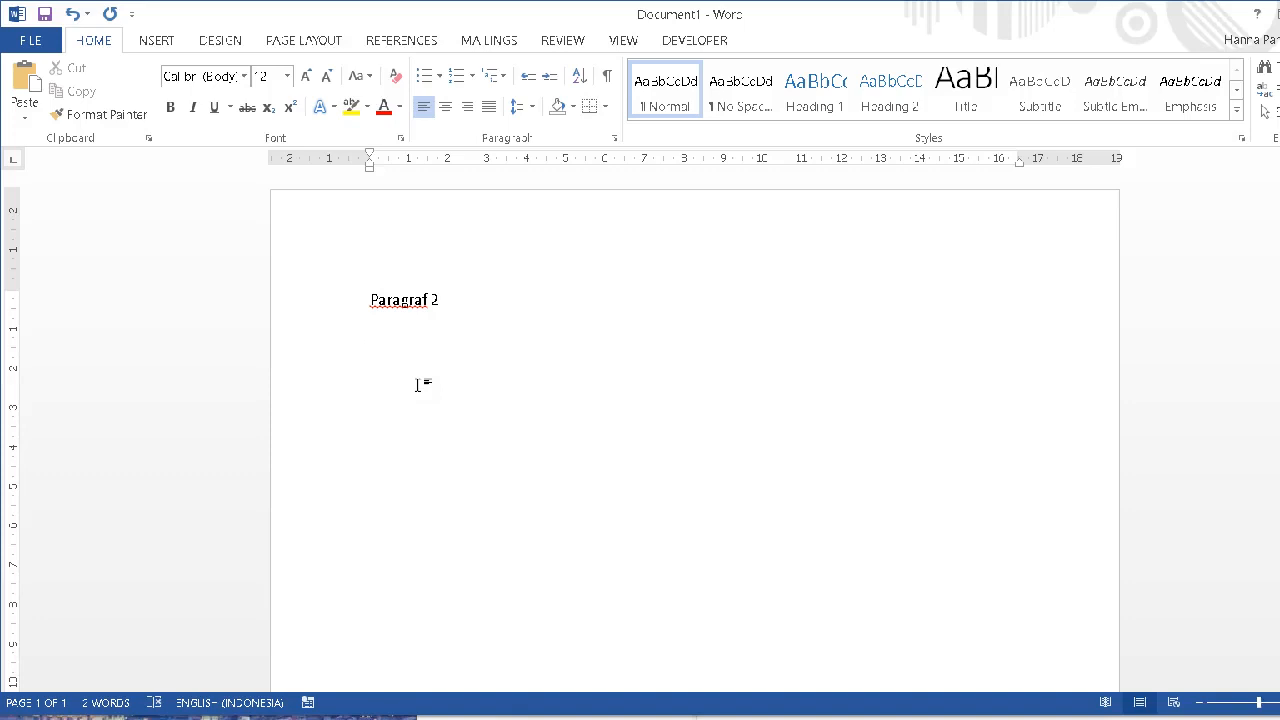
text(Seorang pel)
text(ukis, )
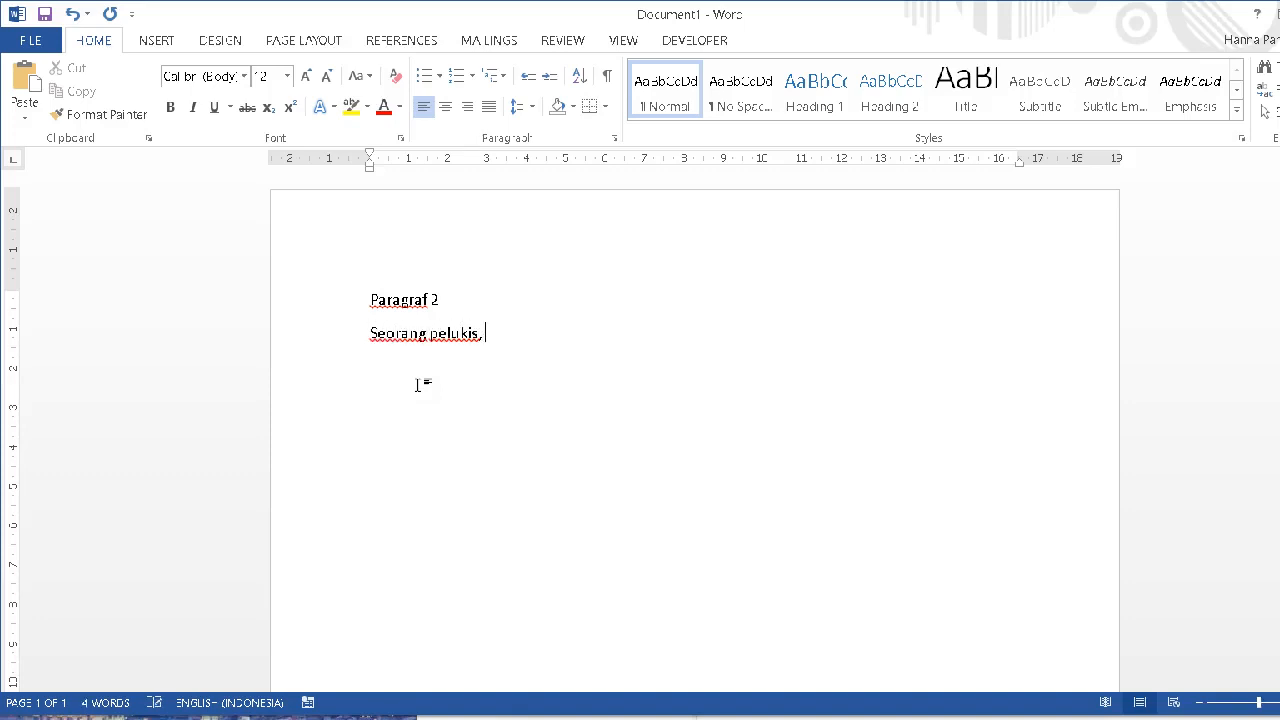
text(bernama )
text(Daguer)
text(re)
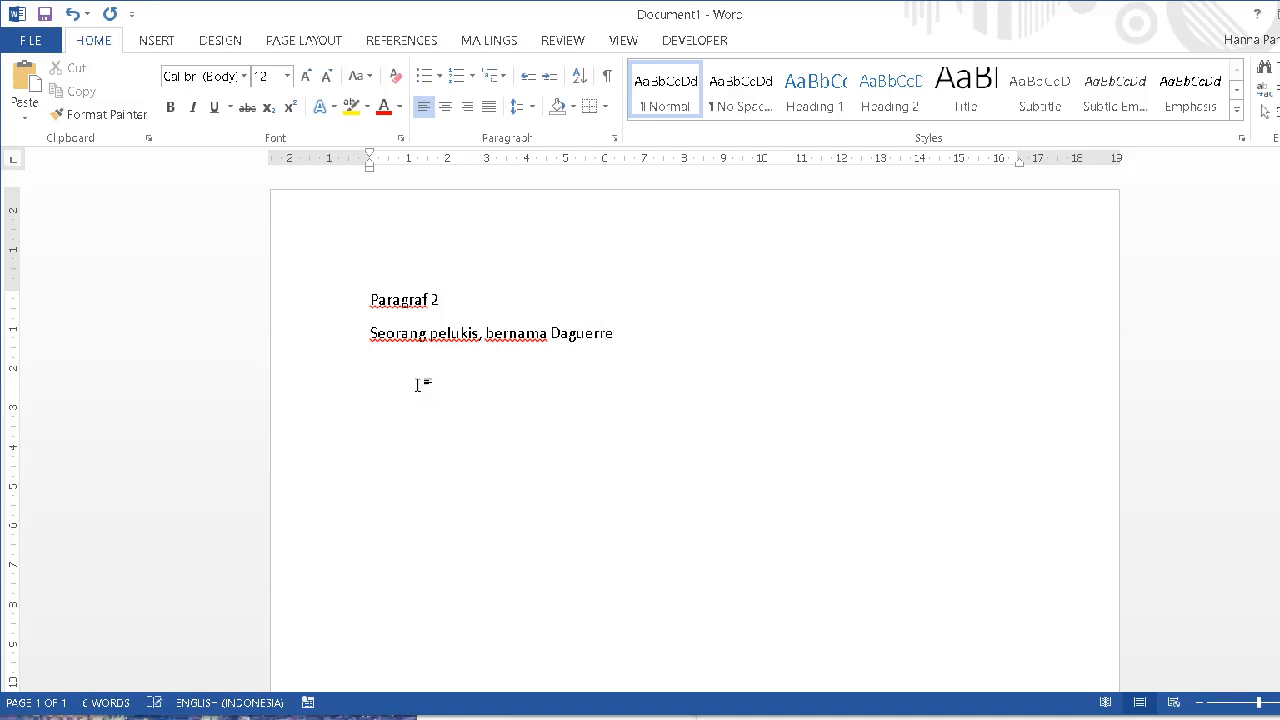
text(,)
text( pertama kali)
text( mengembangkan sebuah kamera )
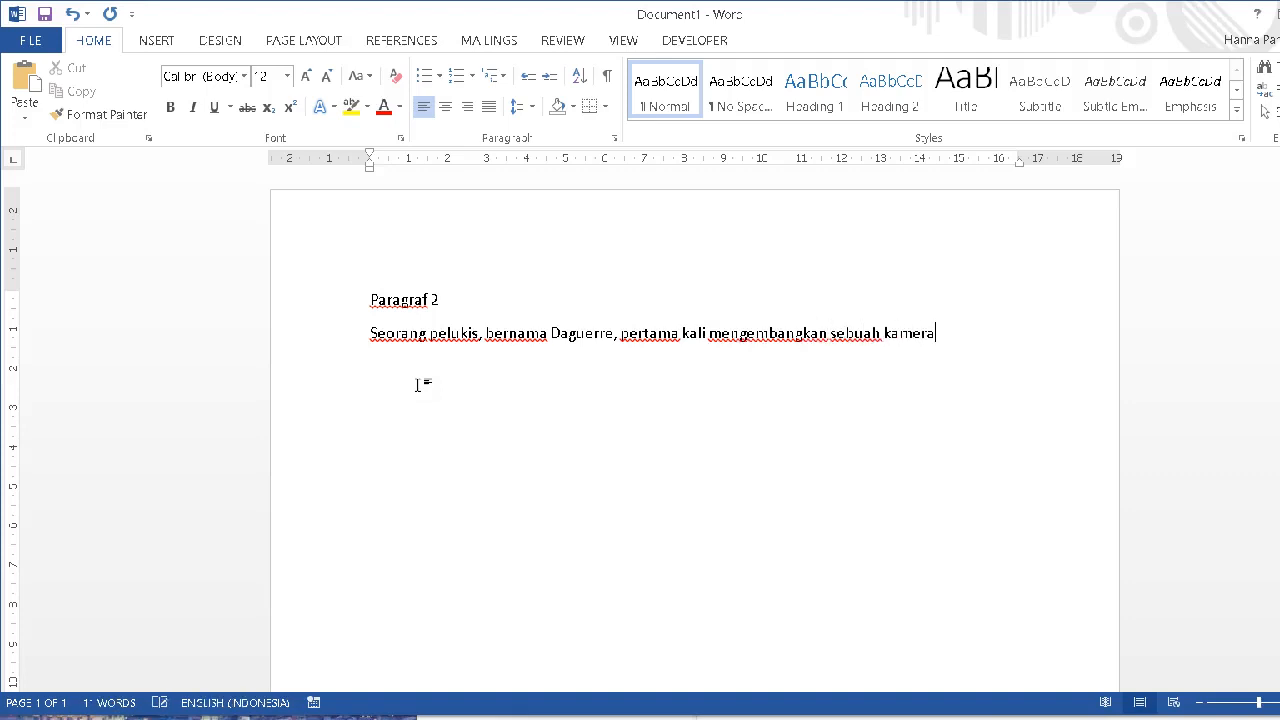
text(pada tahun 1830.)
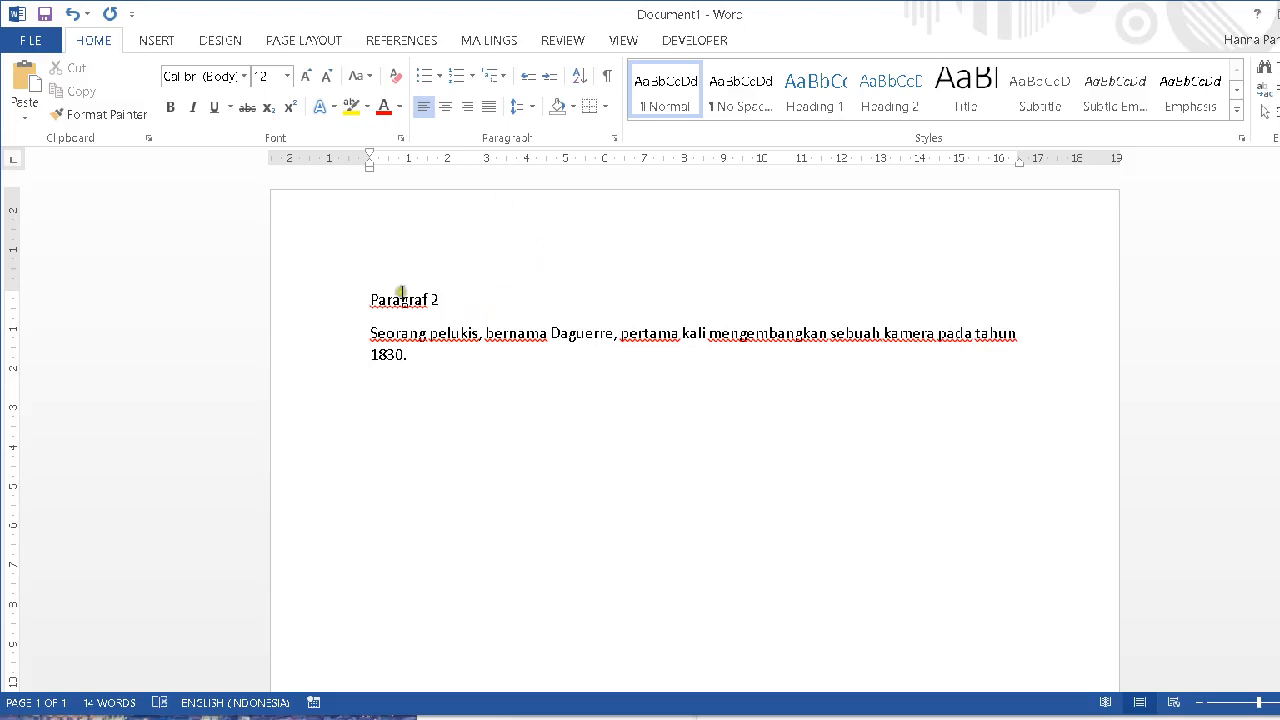
Step: Enlarge all the text, heading and paragraph, from size 12 to 16, then continue after '1830.'
key(ctrl+a)
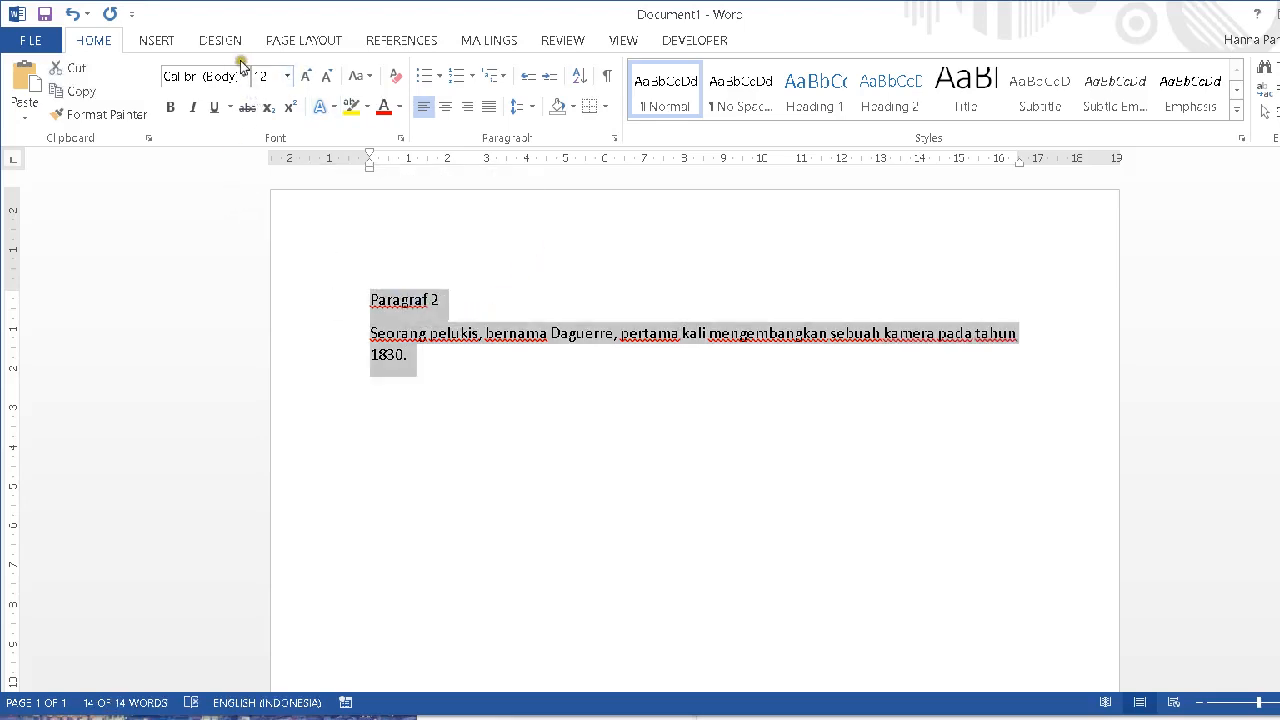
key(ctrl+shift+greater)
click(305, 76)
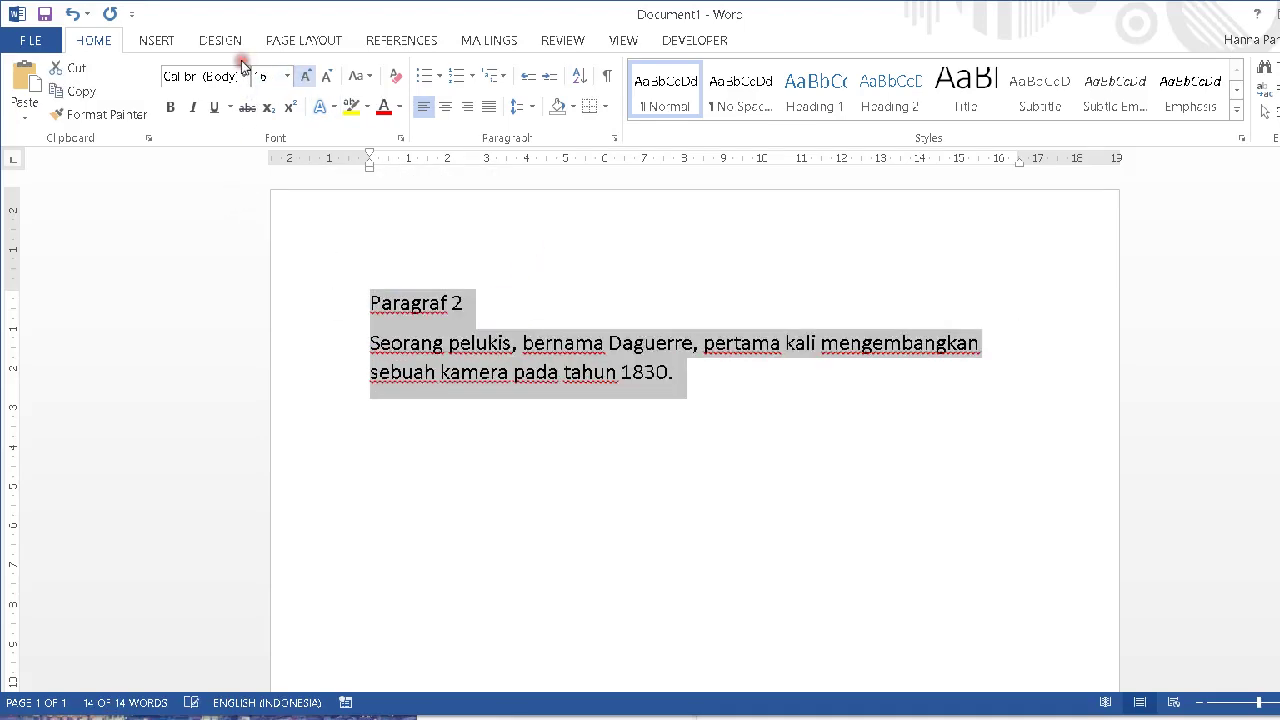
click(596, 305)
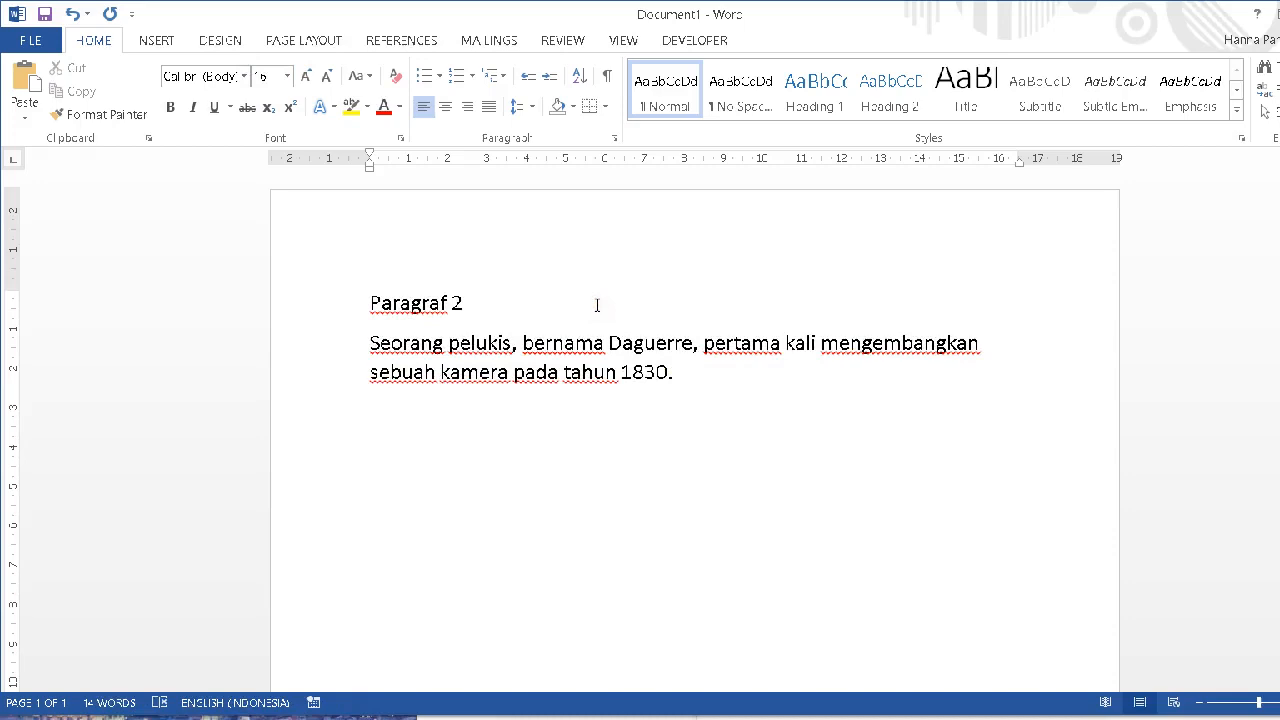
text(Gambar-gambarnya)
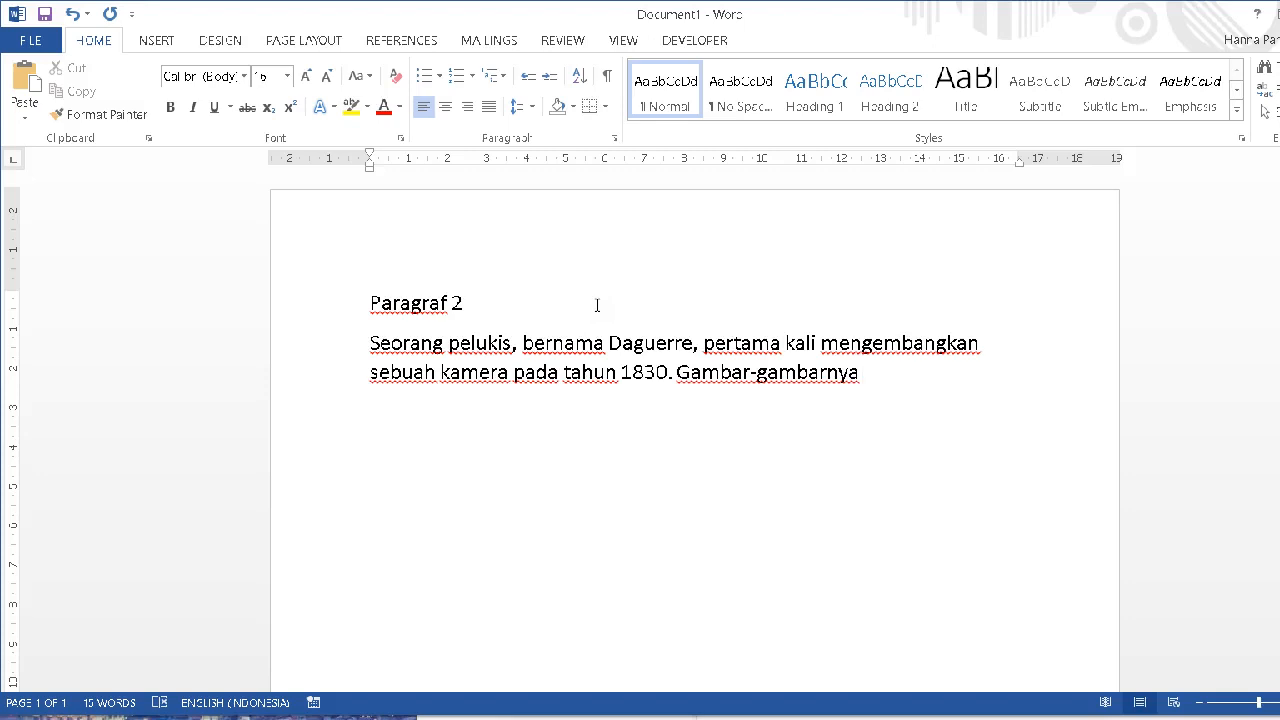
text( disebut Daguer)
text(reotypes.)
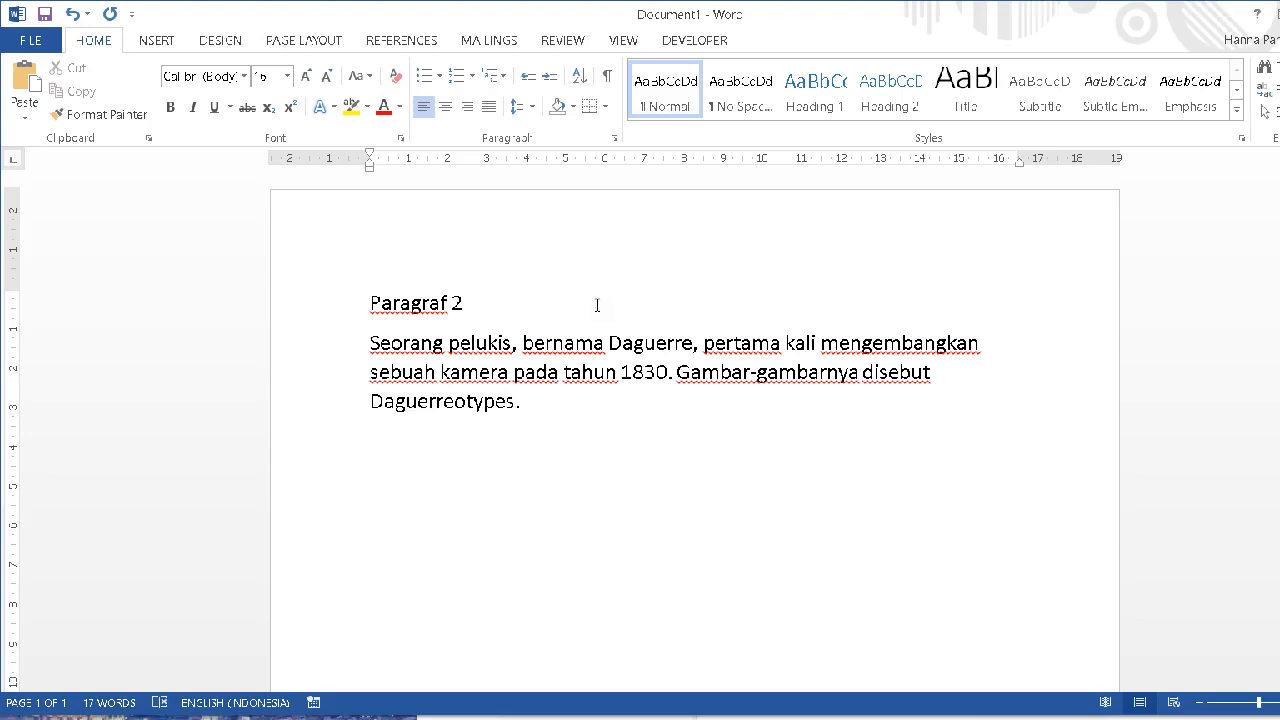
text( Gambar-gambarnya)
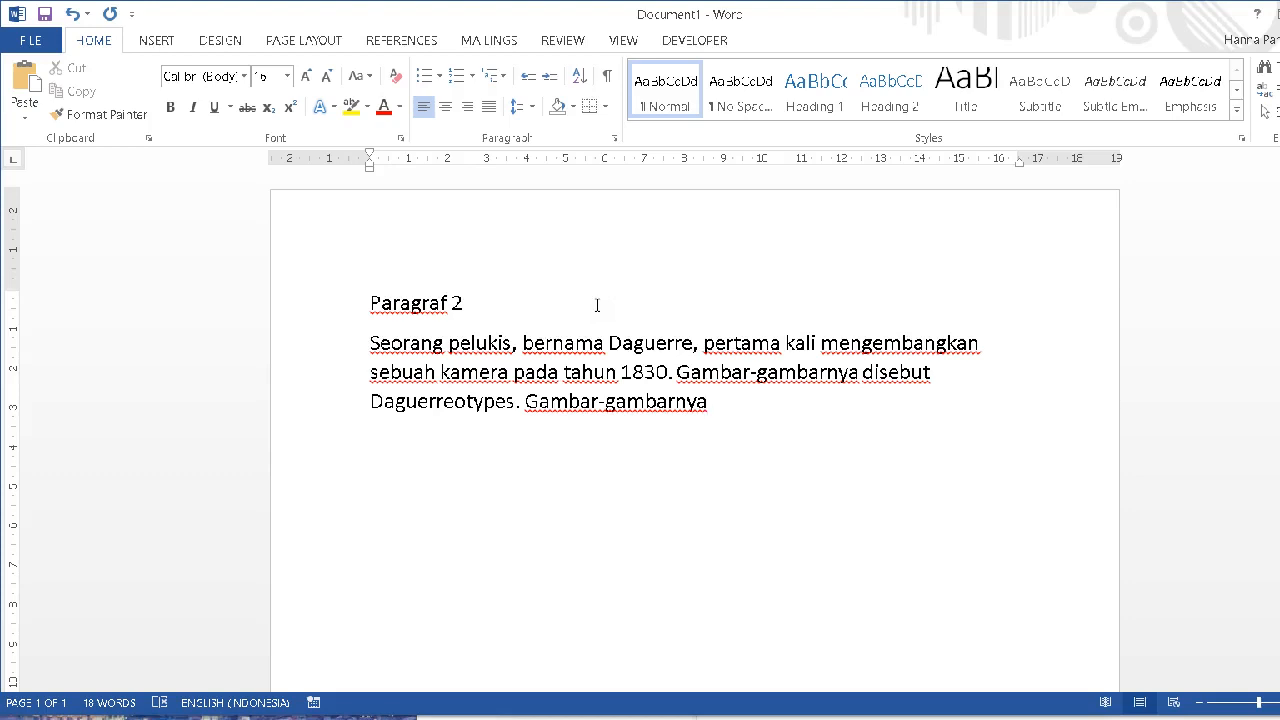
text(disimpan)
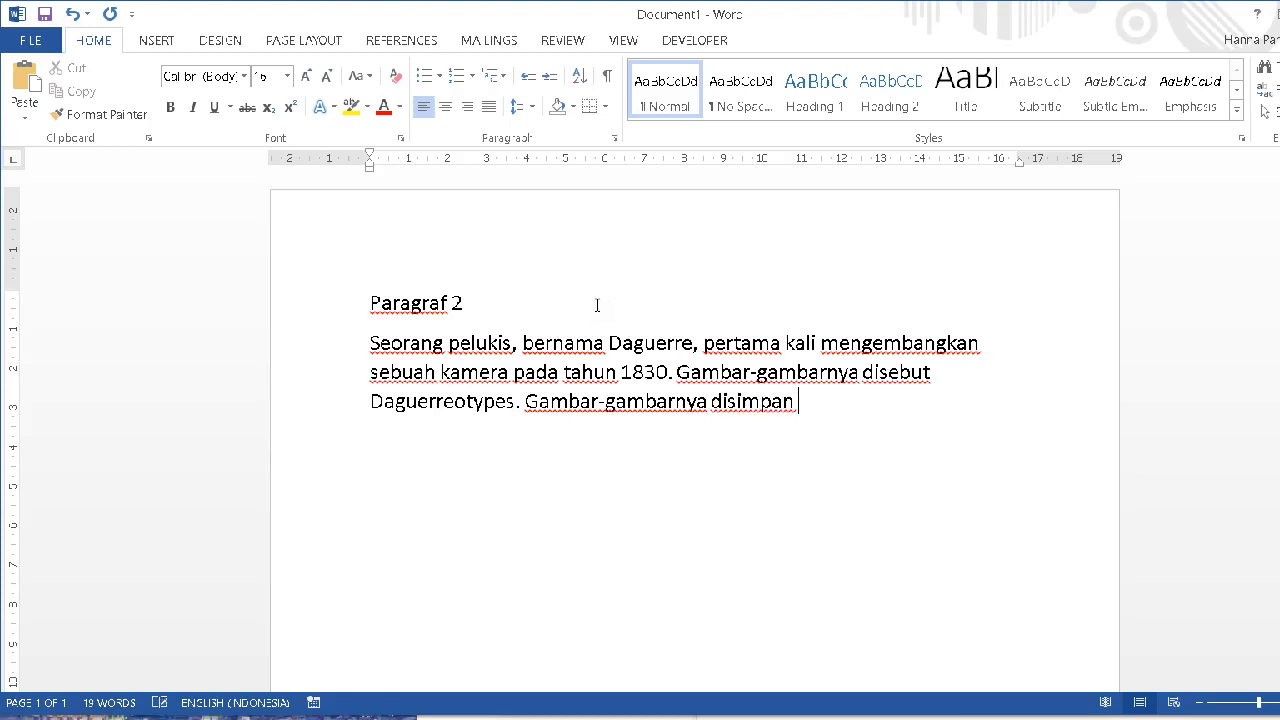